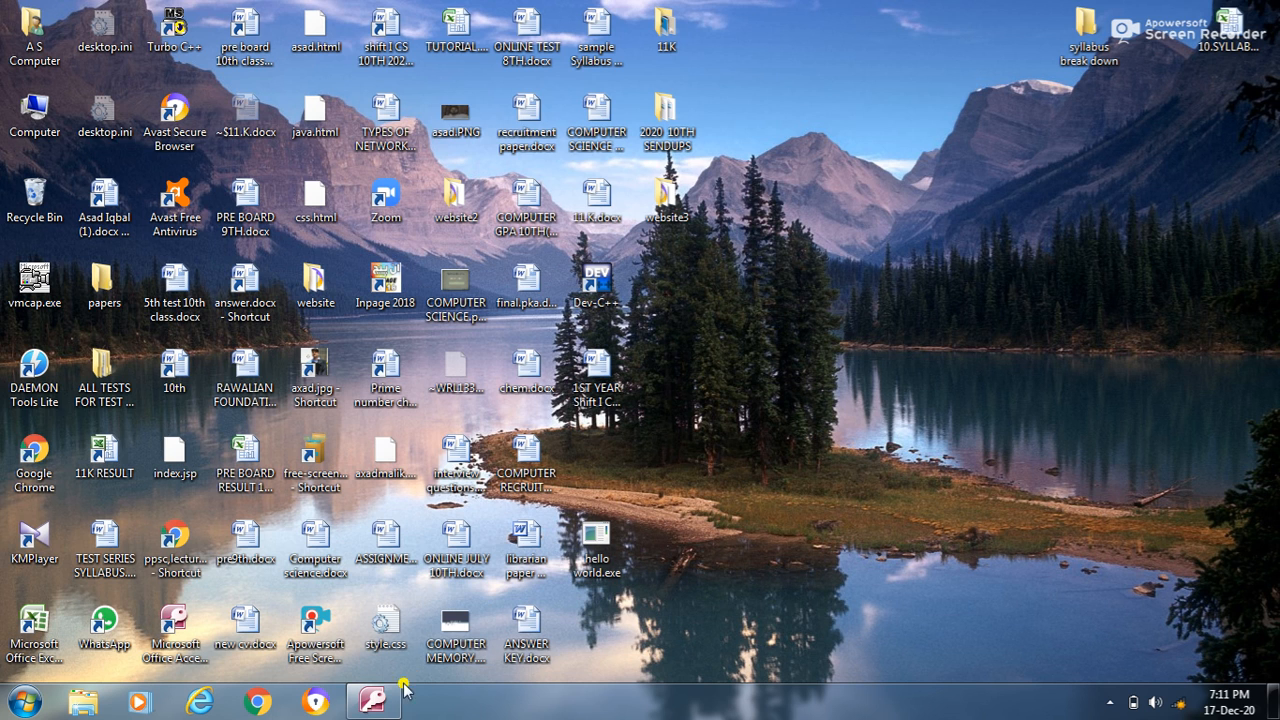
Step: Switch to Microsoft Access and compare the records and fields of the Student and Libray tables
click(374, 700)
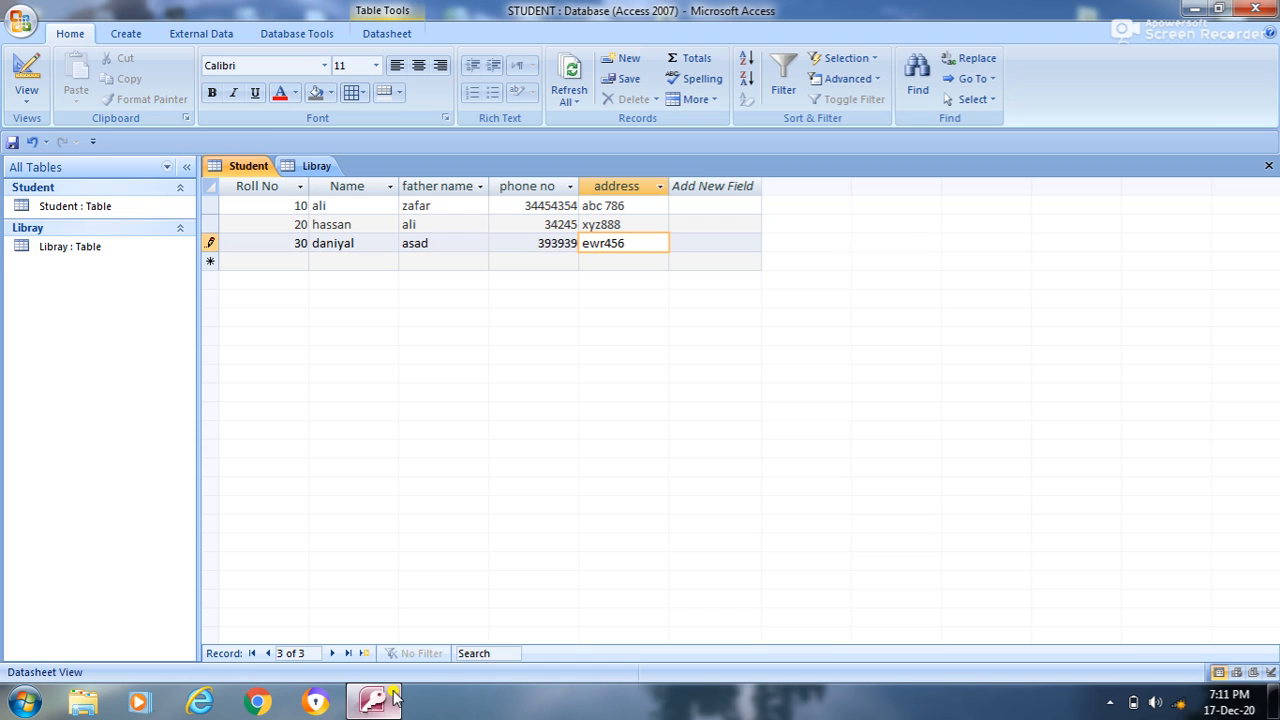
click(250, 164)
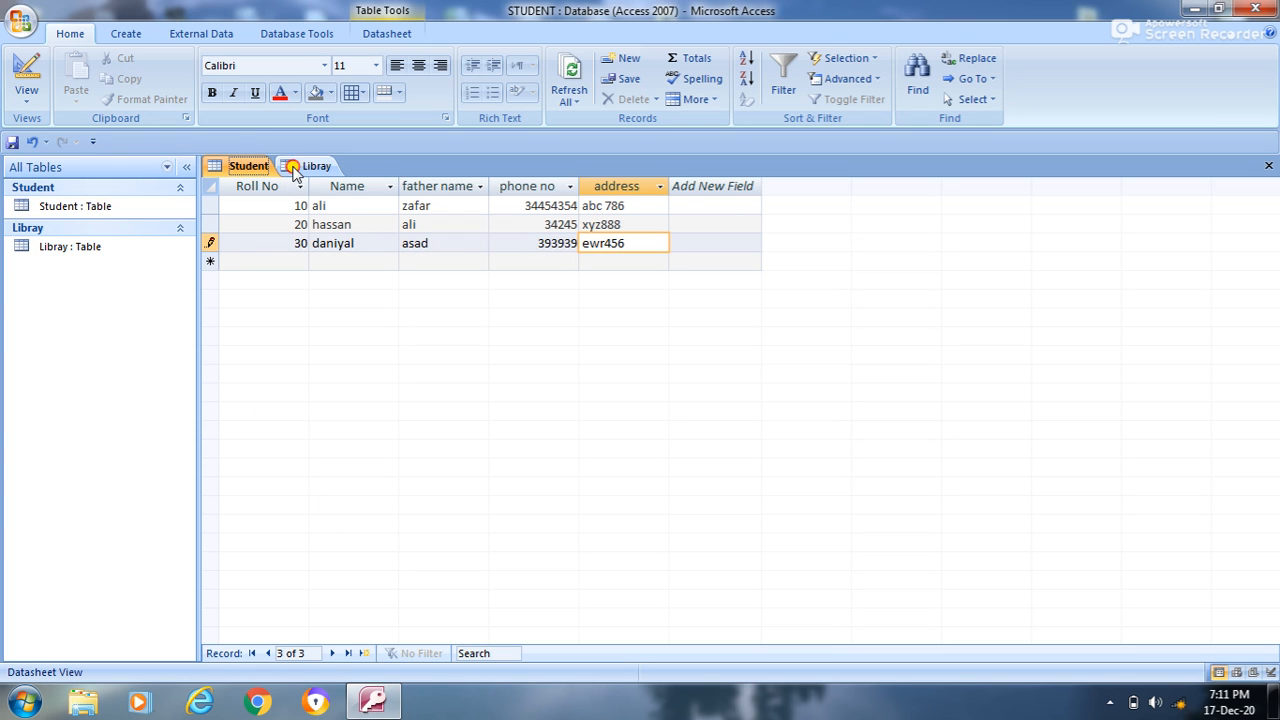
click(293, 168)
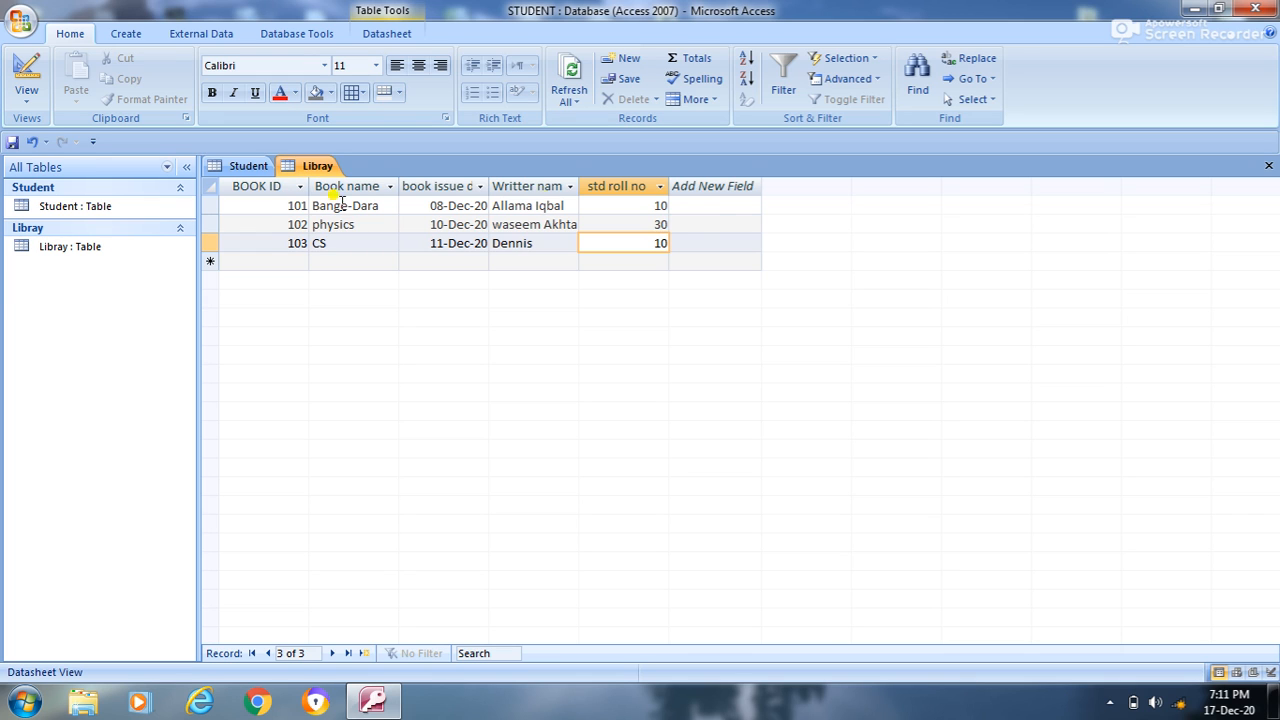
click(408, 222)
click(248, 166)
click(290, 167)
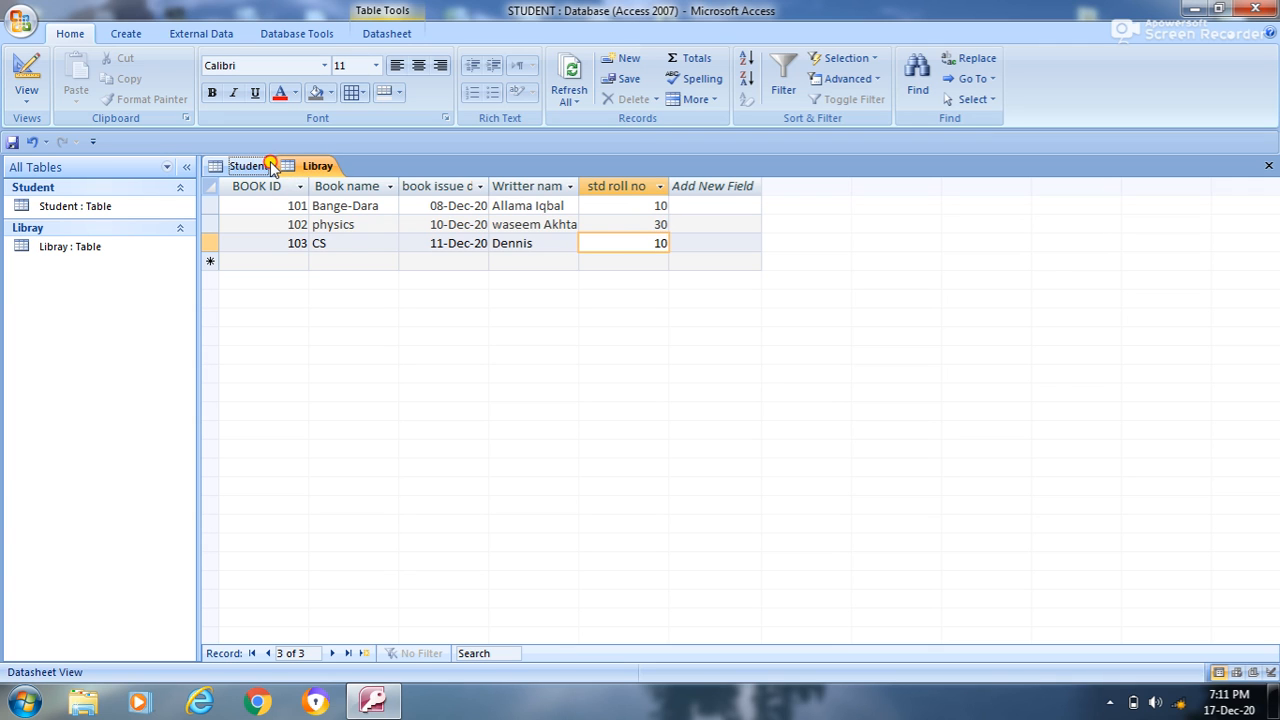
click(268, 168)
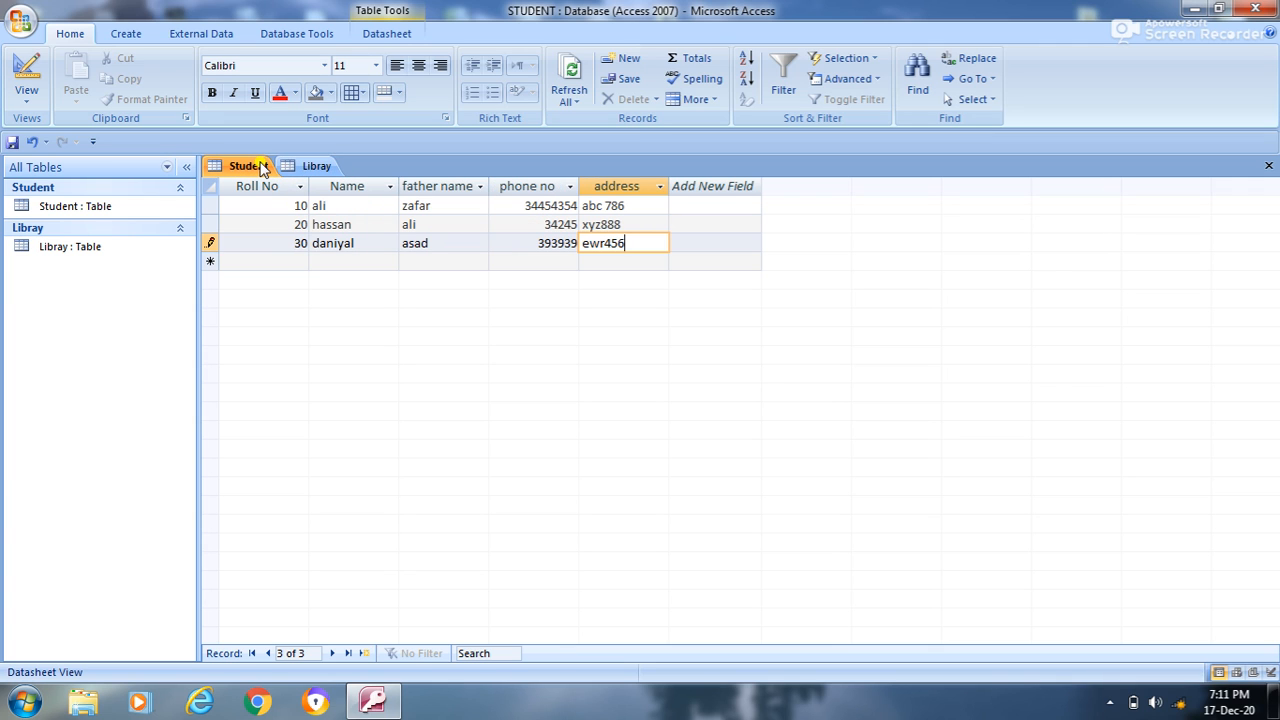
click(312, 166)
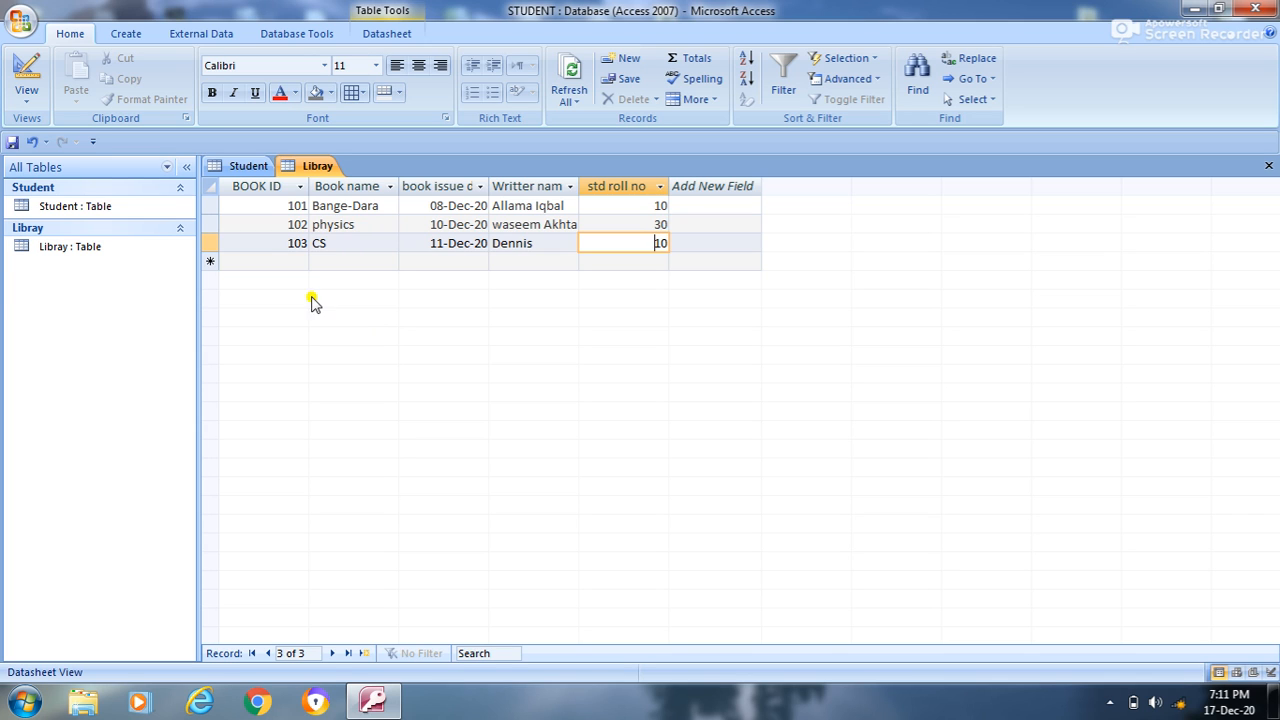
Step: Open the Student table in Design View to examine its field structure
click(266, 172)
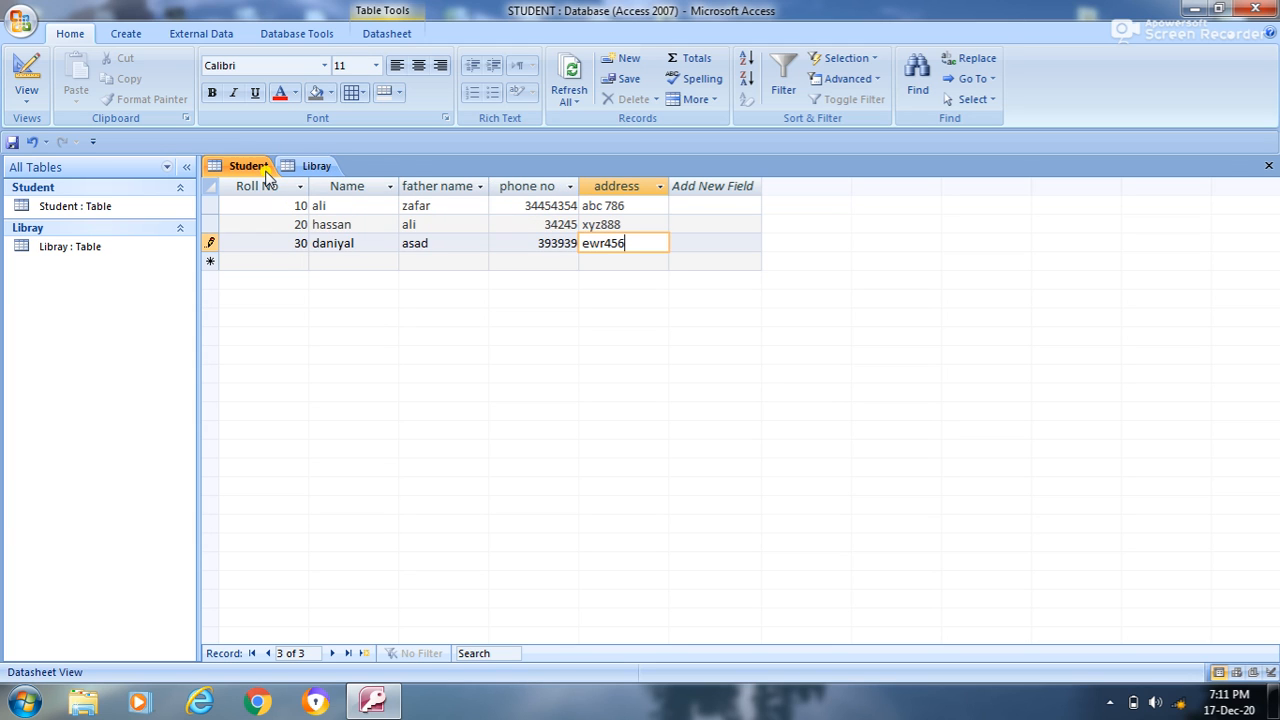
right_click(268, 174)
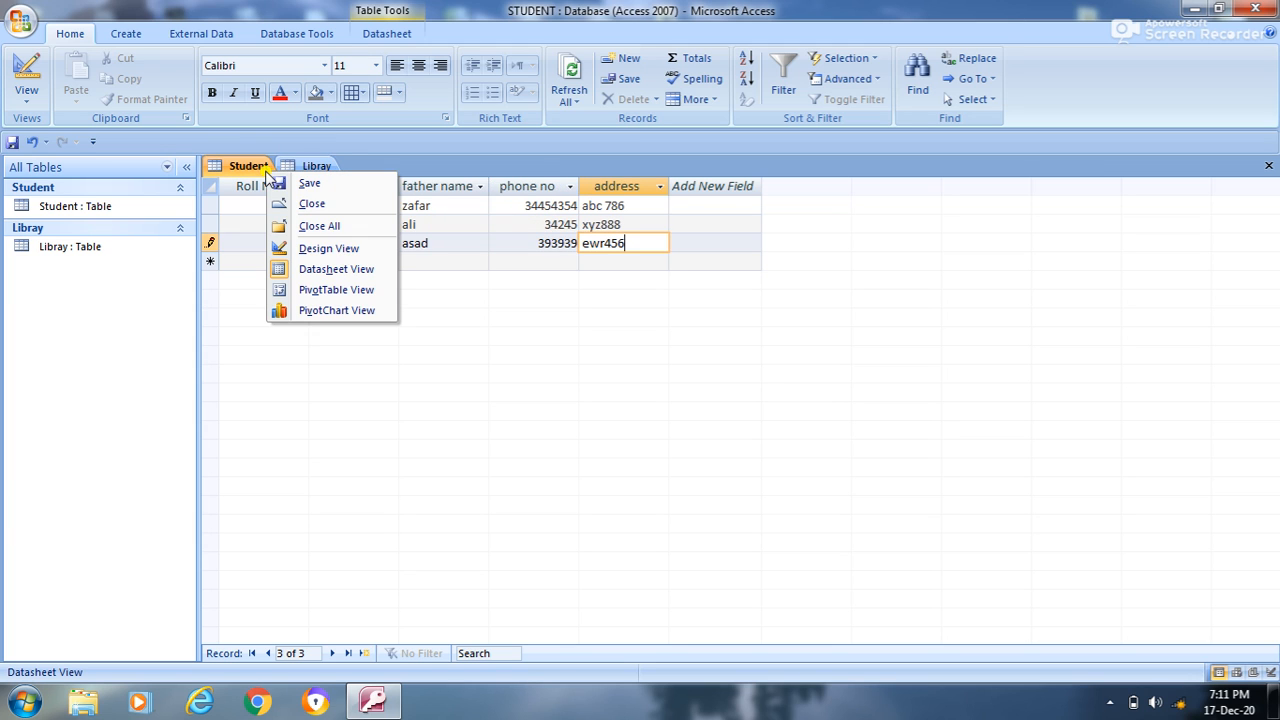
click(318, 258)
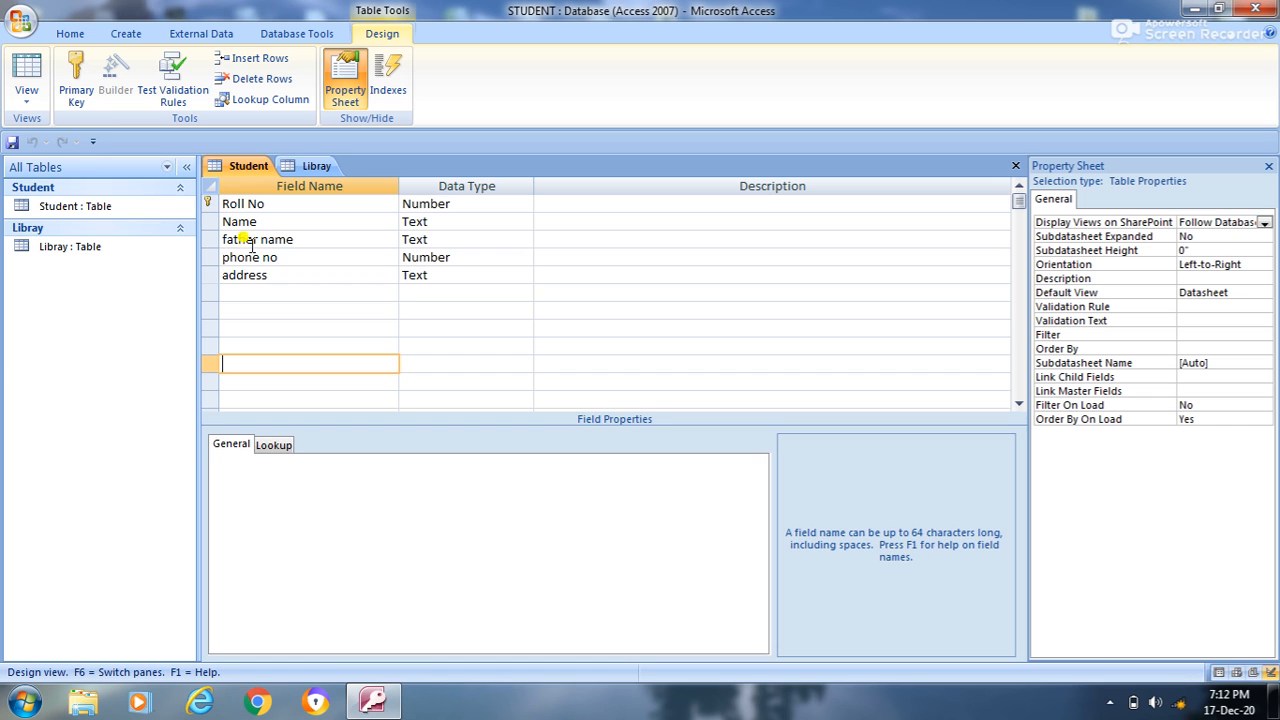
Step: Remove the primary key from the Student table's Roll No field and reassign it, doing so twice
right_click(210, 205)
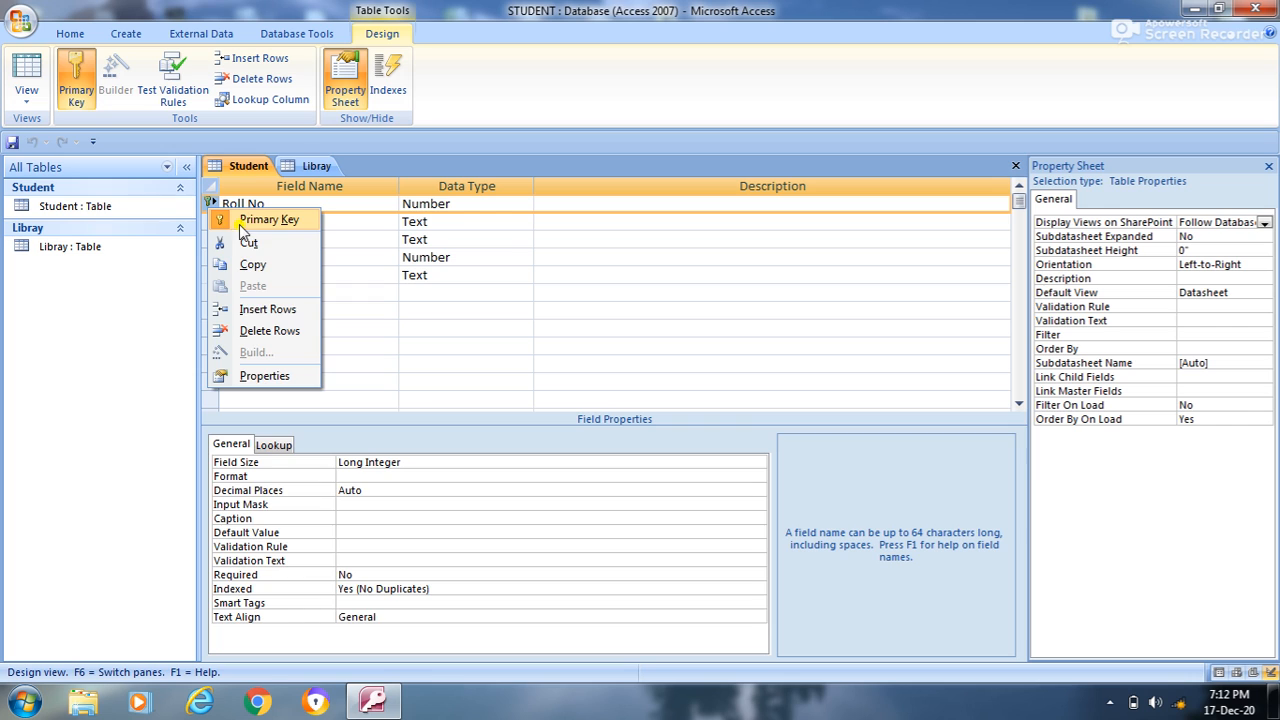
click(239, 224)
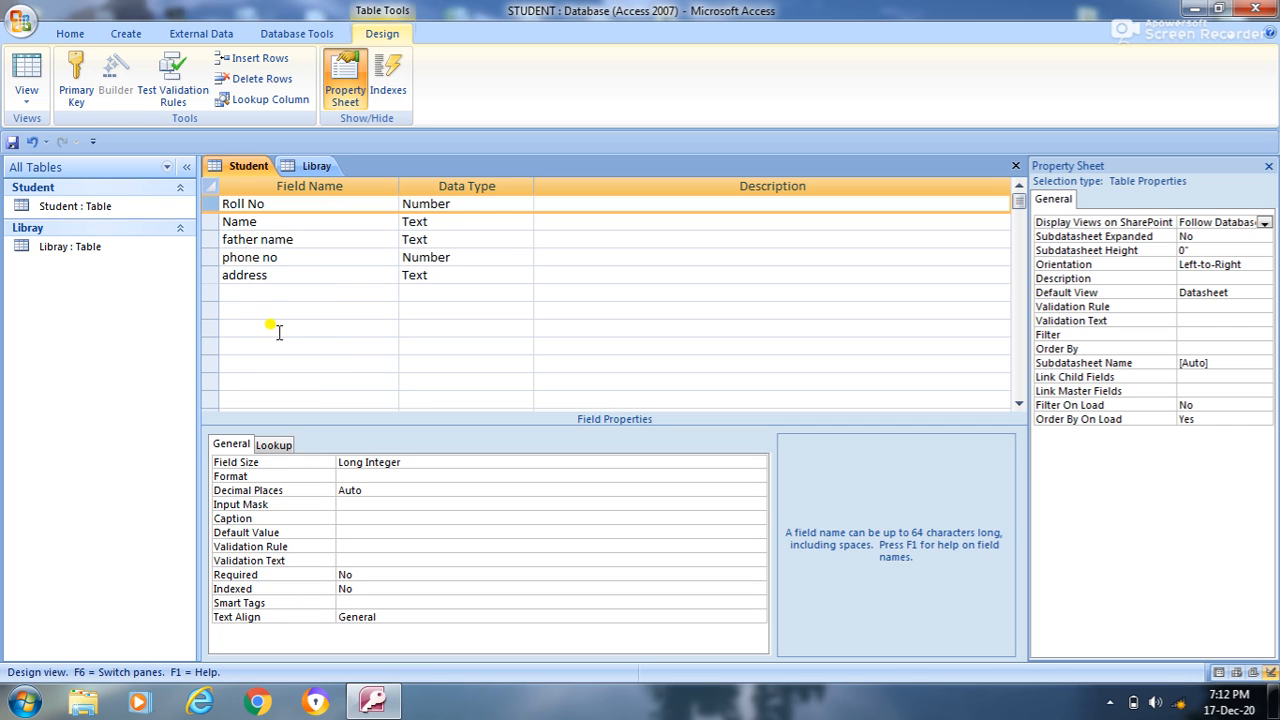
right_click(210, 204)
click(228, 213)
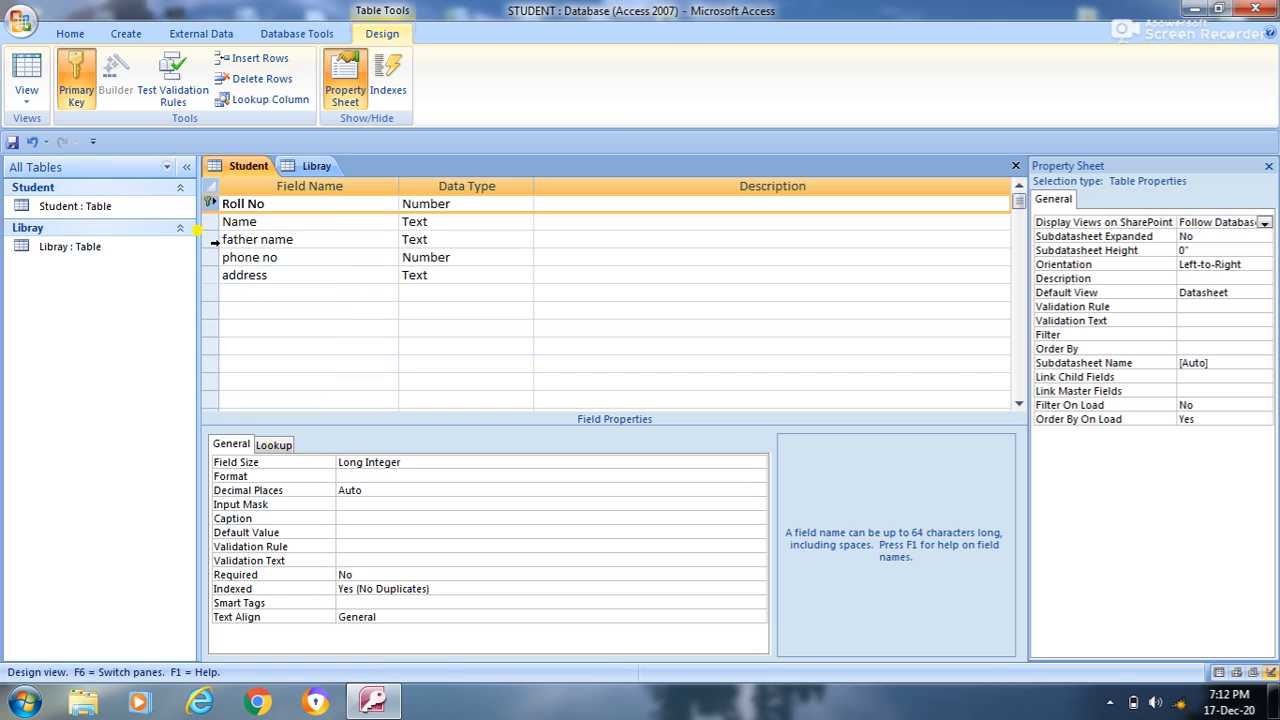
click(312, 396)
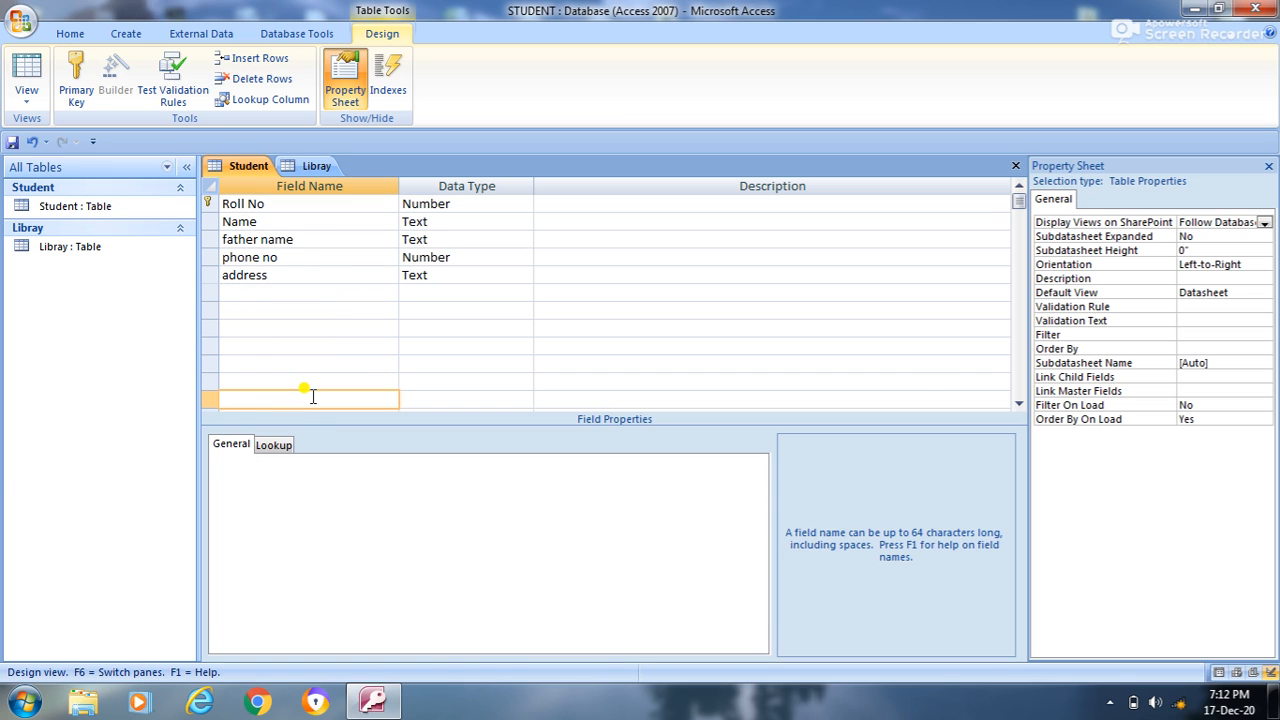
click(305, 202)
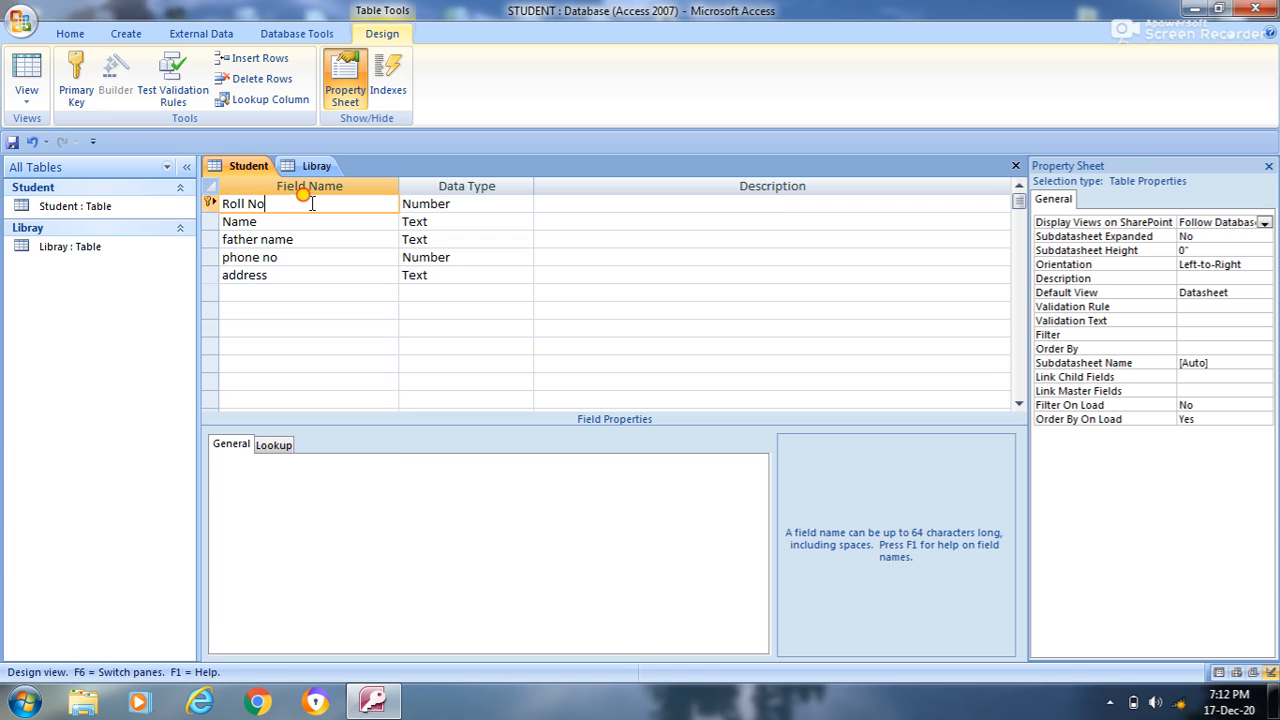
click(86, 98)
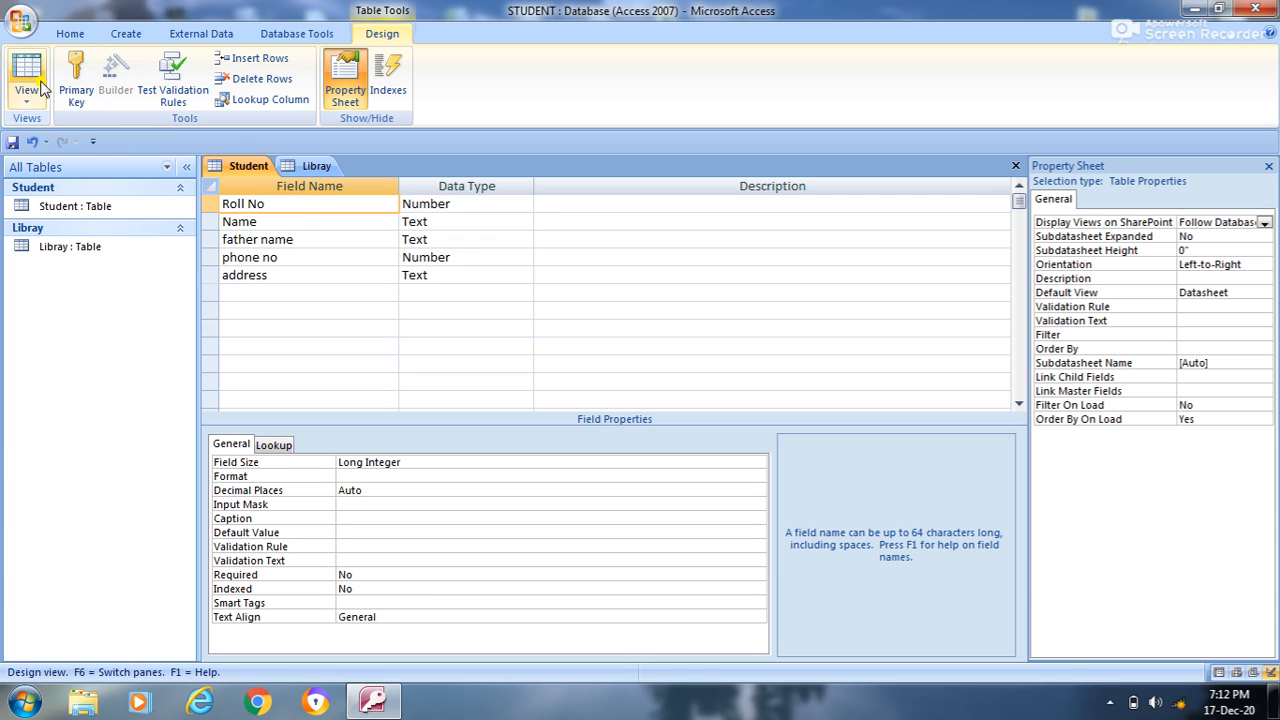
click(76, 88)
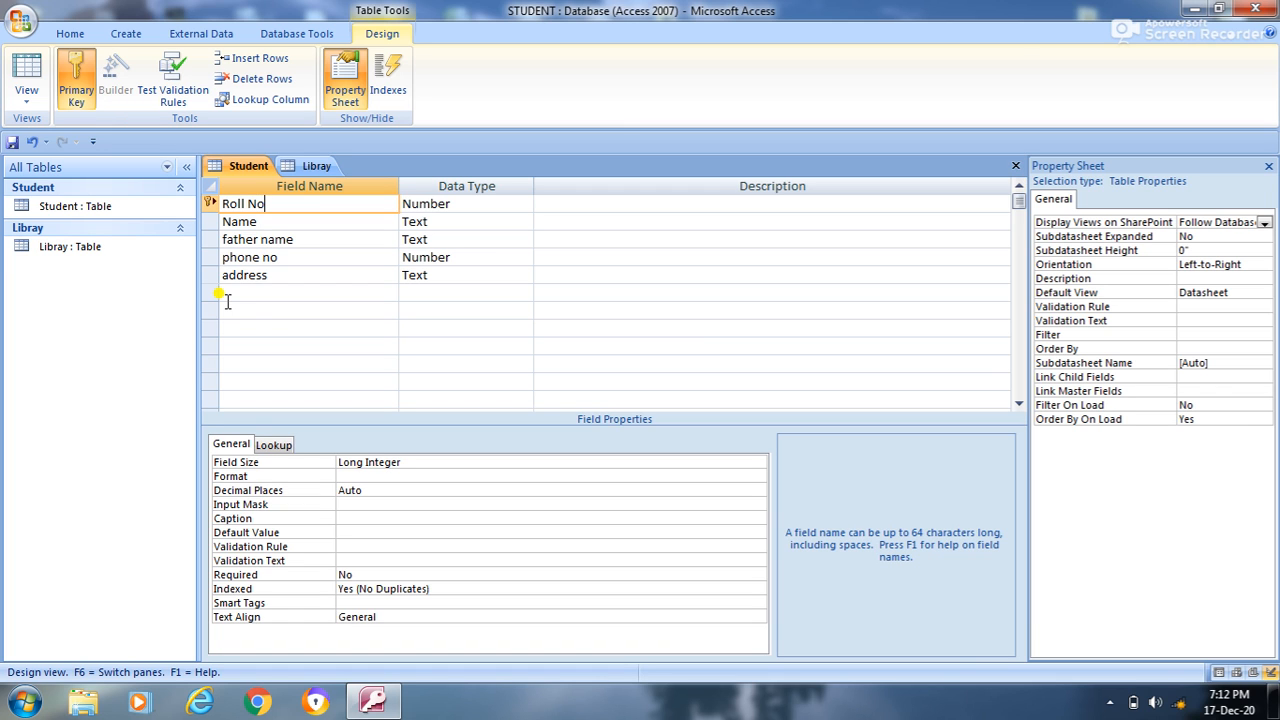
Step: Examine the Libray table's fields, data types and primary key in Design View, and return it to Datasheet View
click(314, 167)
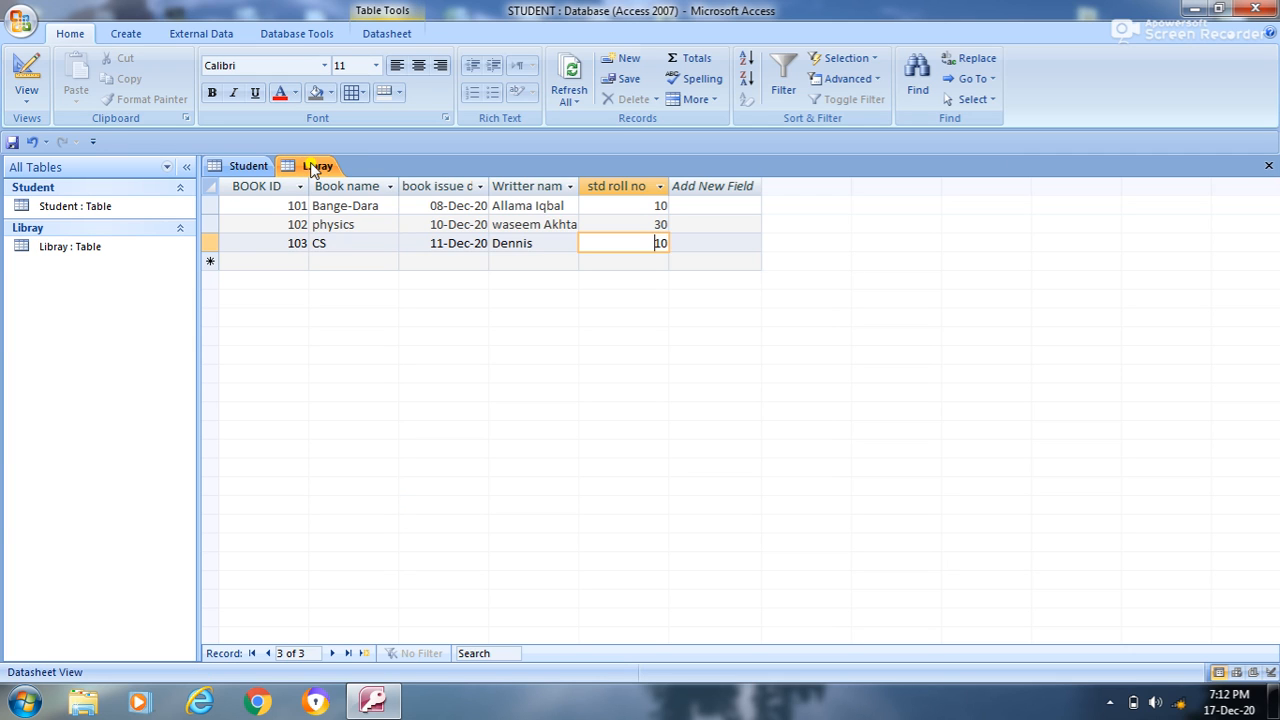
right_click(312, 167)
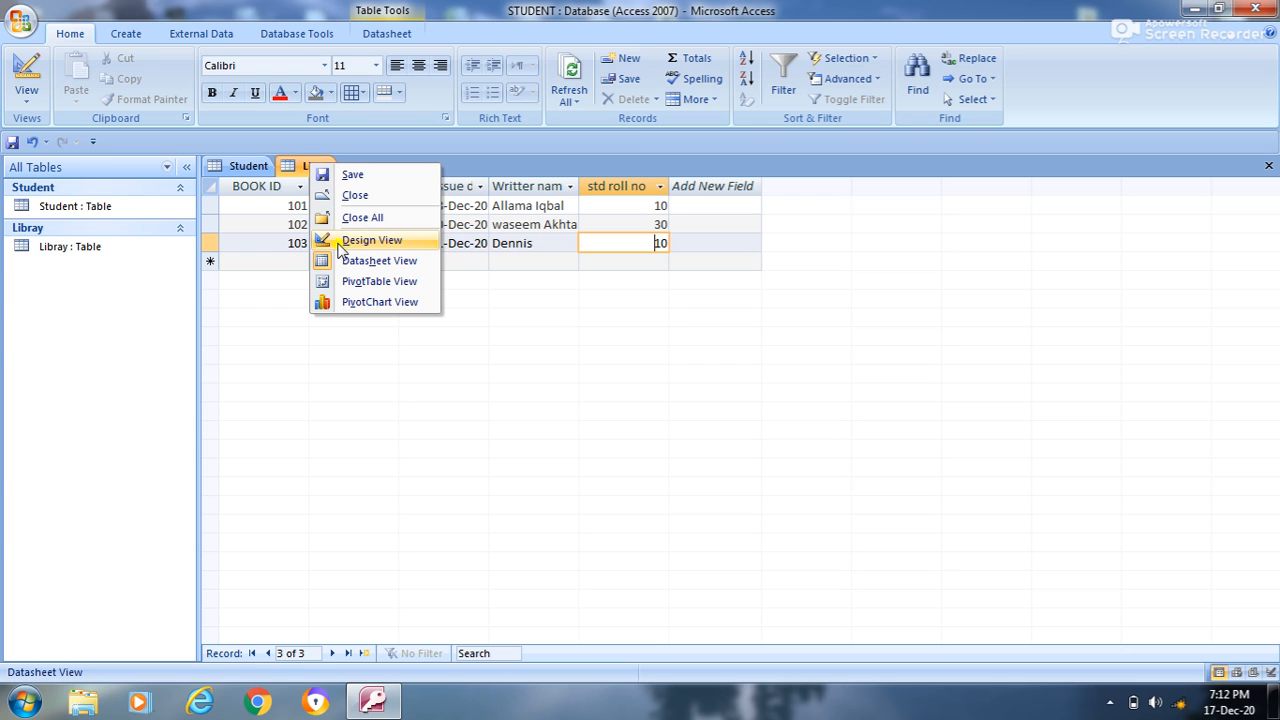
click(249, 166)
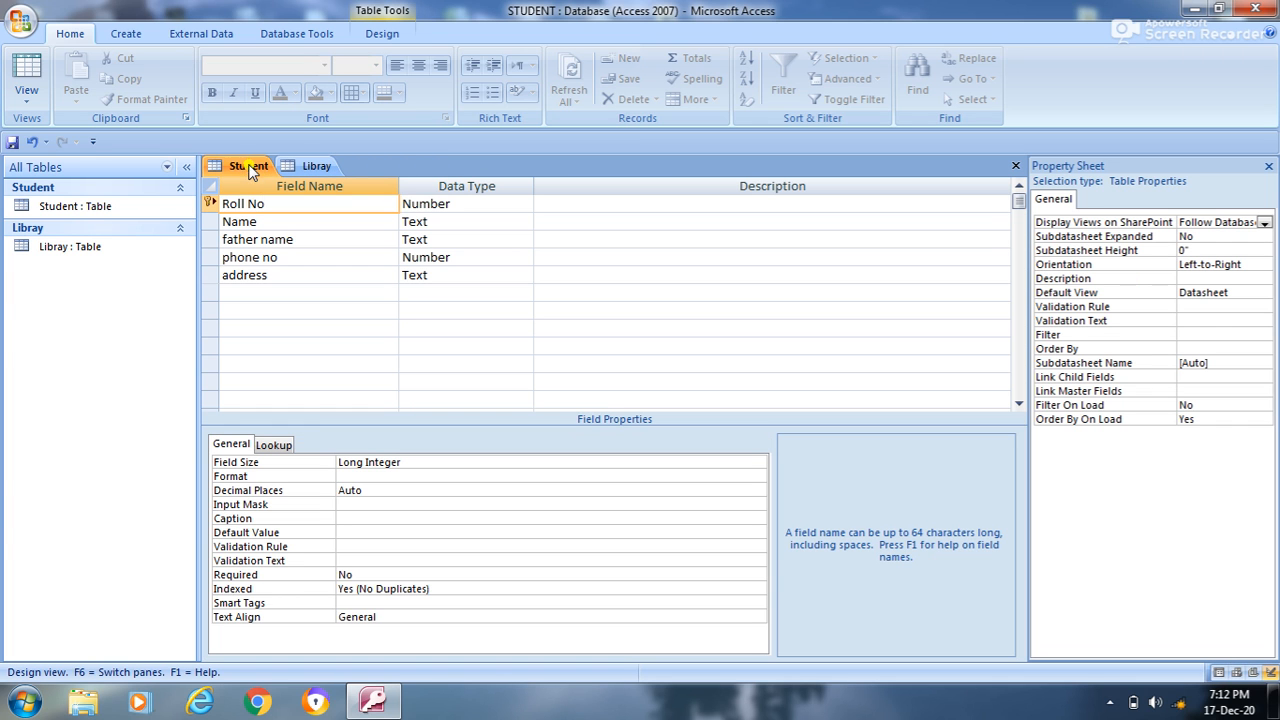
click(318, 167)
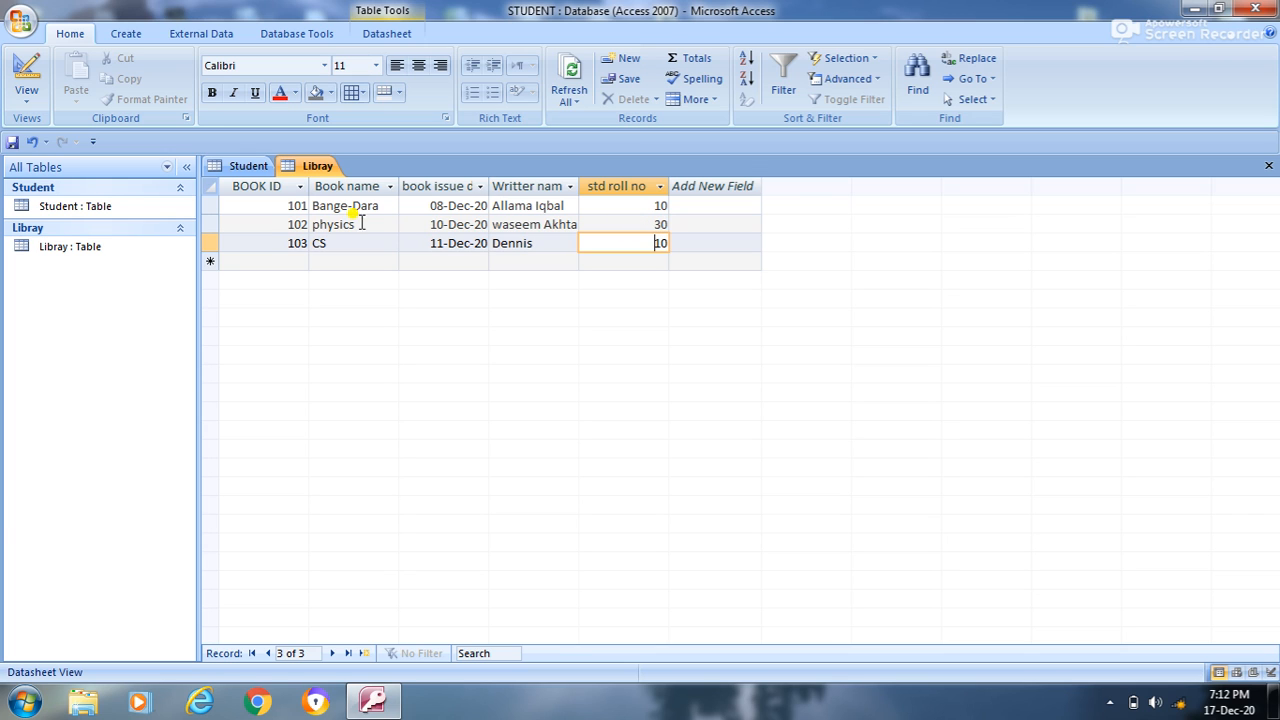
right_click(322, 168)
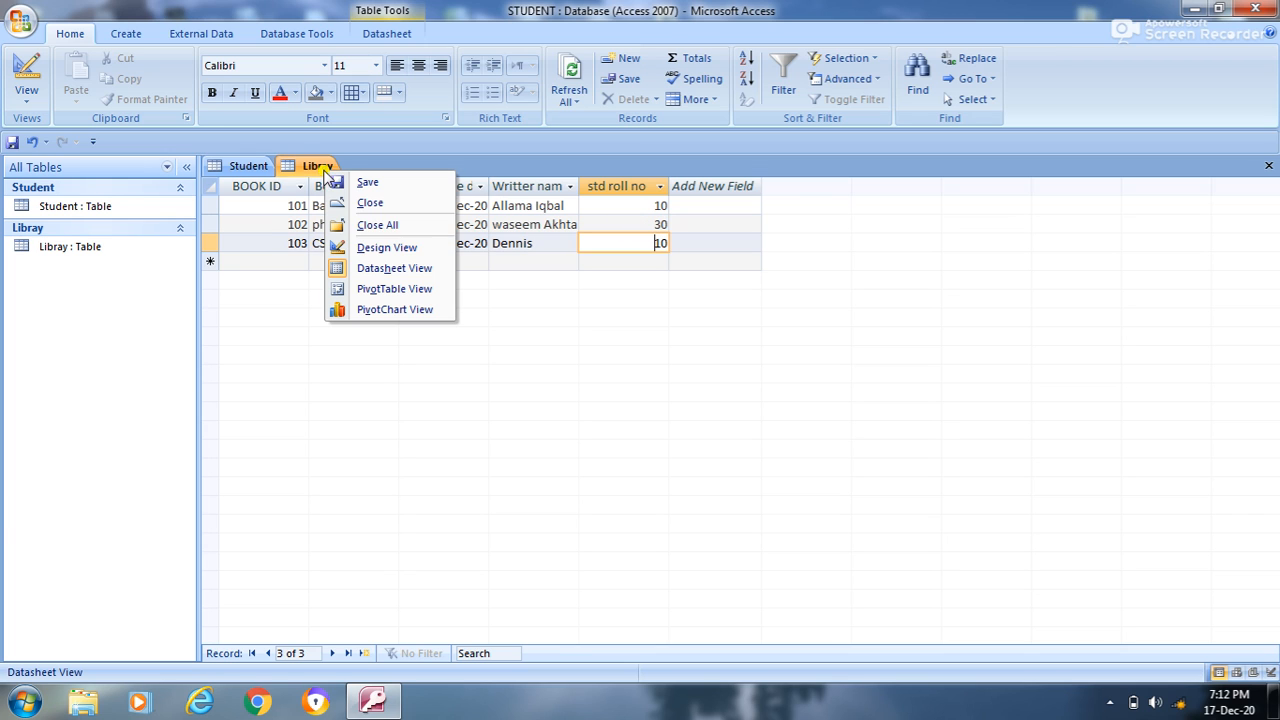
click(375, 250)
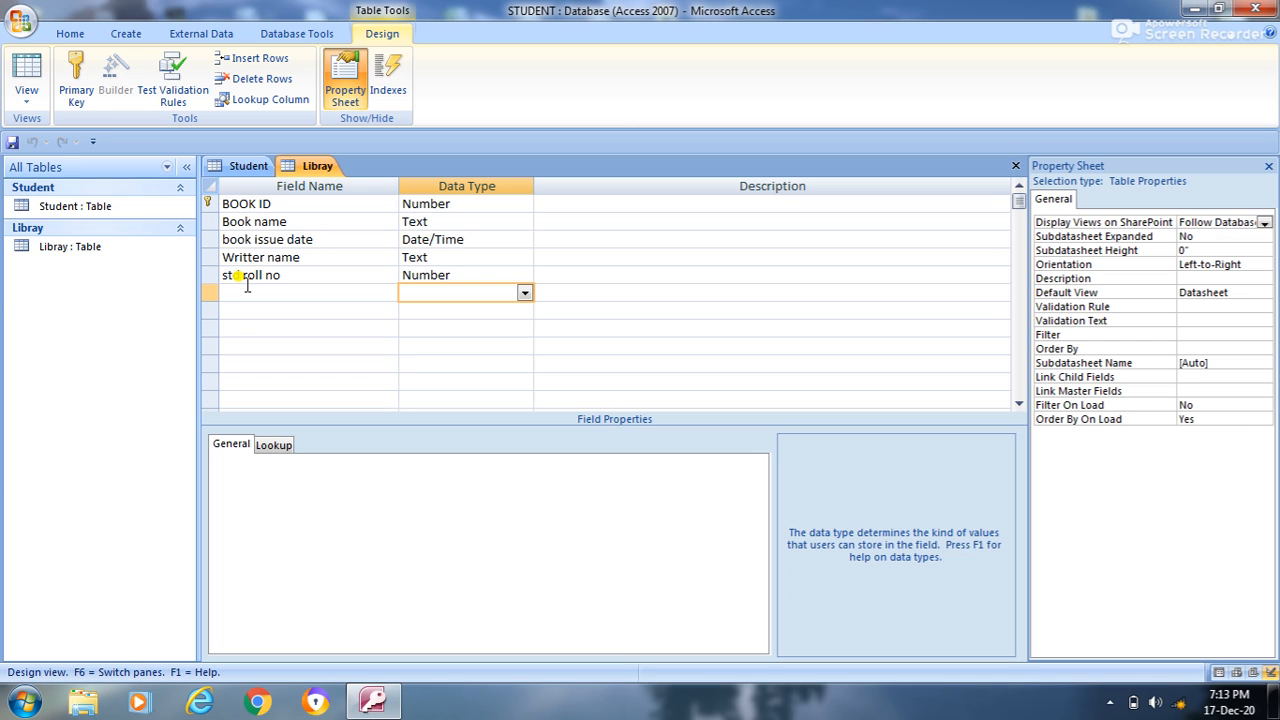
right_click(318, 165)
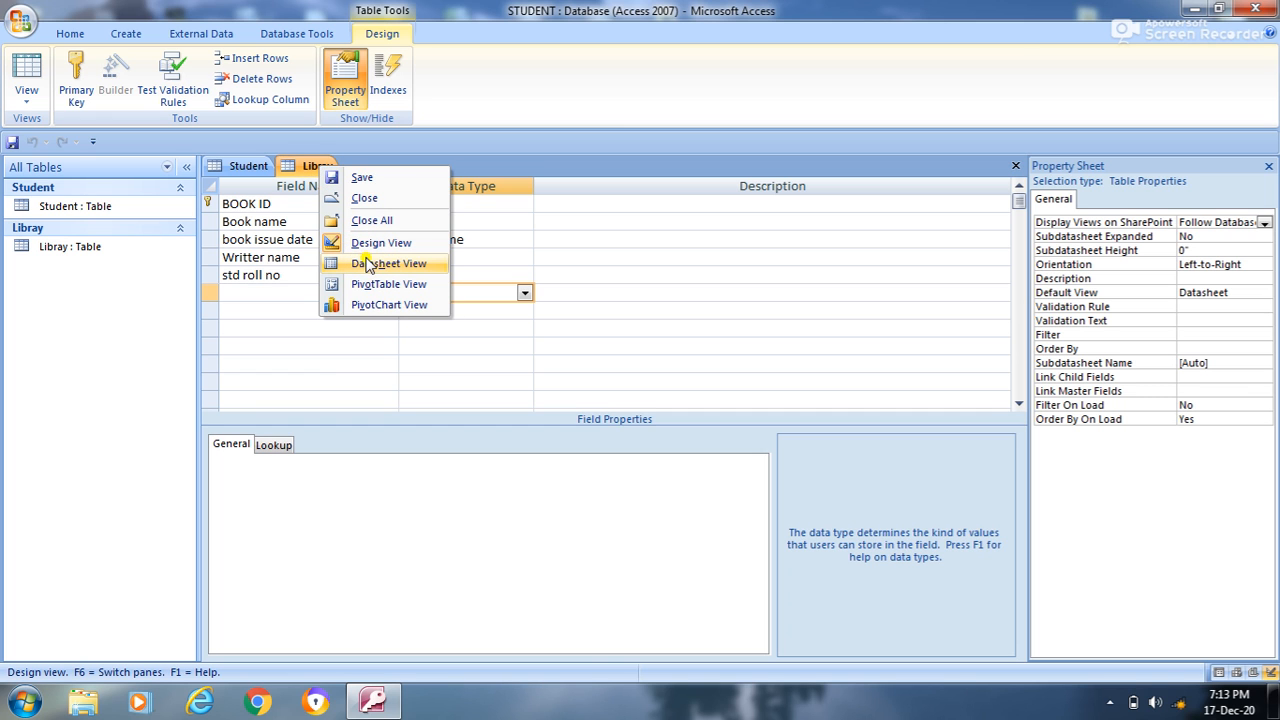
click(367, 263)
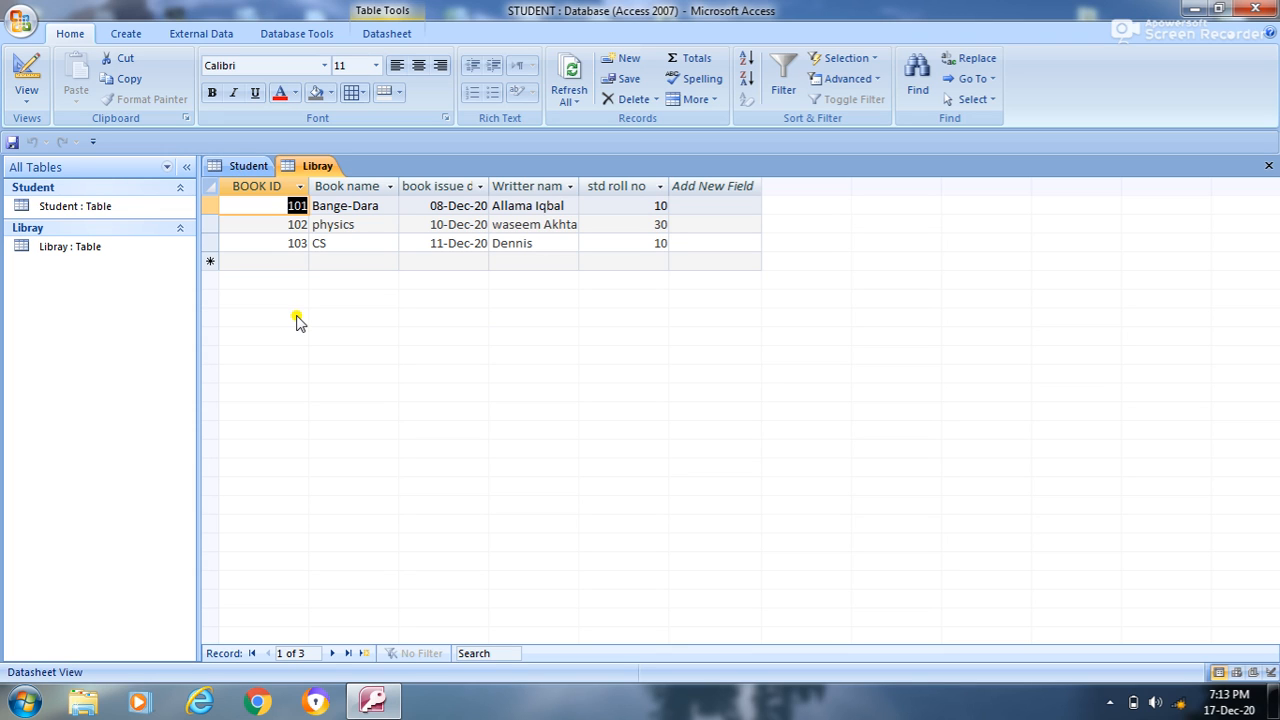
Step: Close the Student table without saving its design changes, and close the Libray table
click(267, 173)
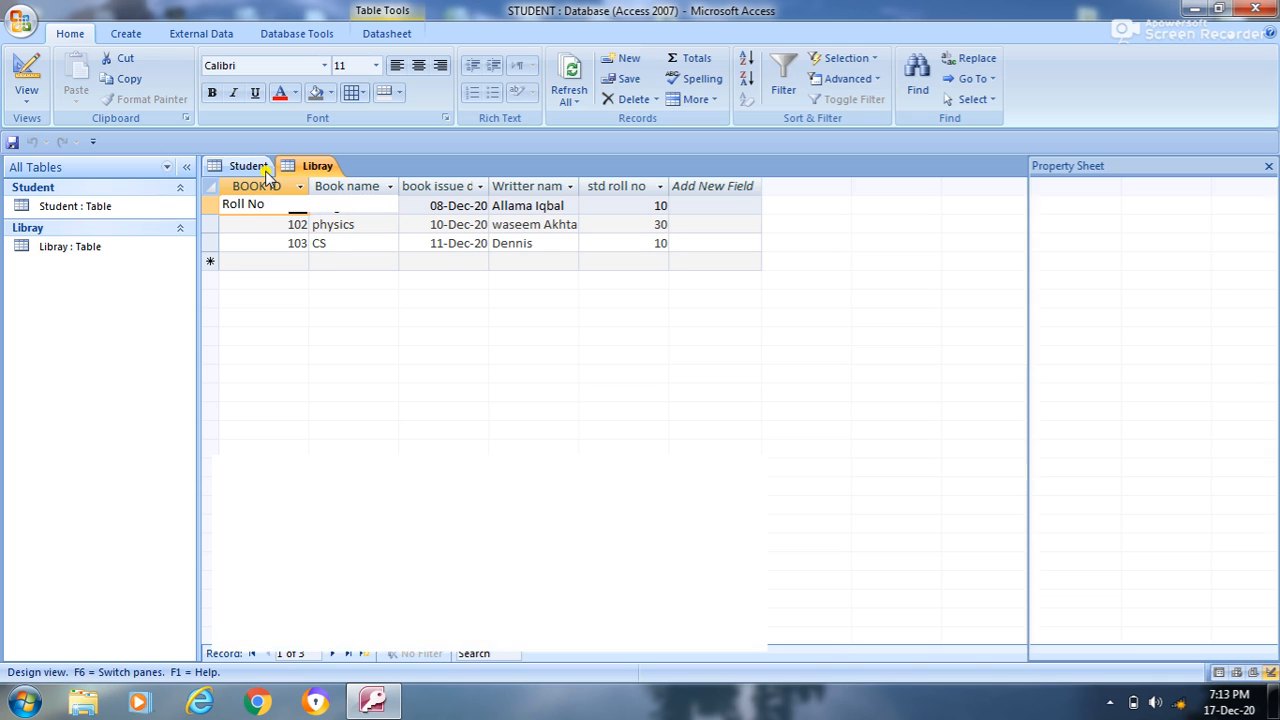
right_click(267, 173)
click(306, 205)
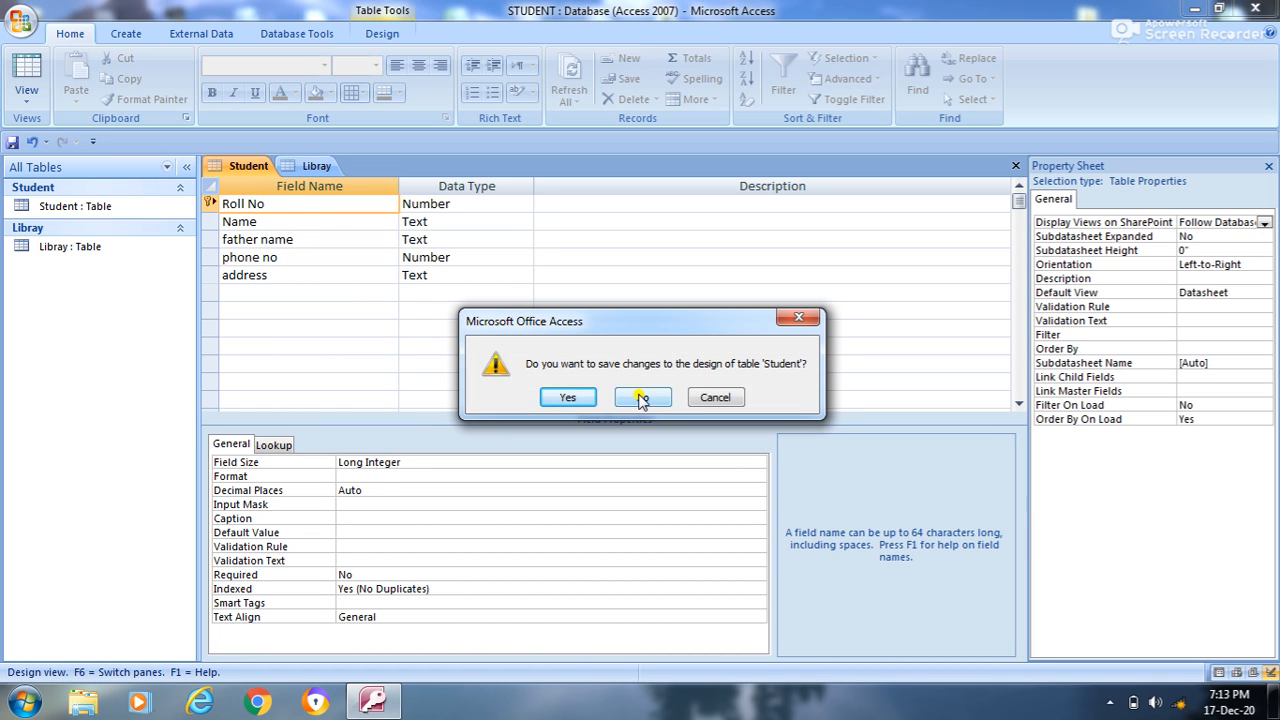
click(641, 398)
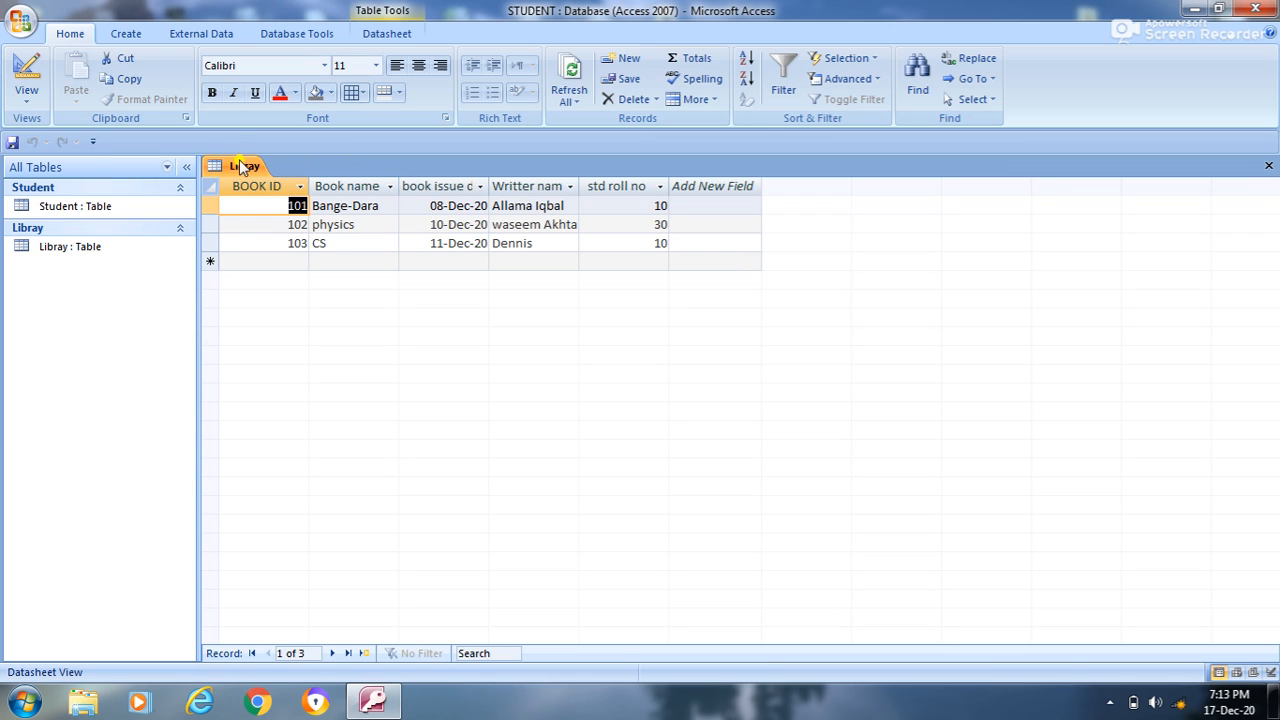
right_click(240, 163)
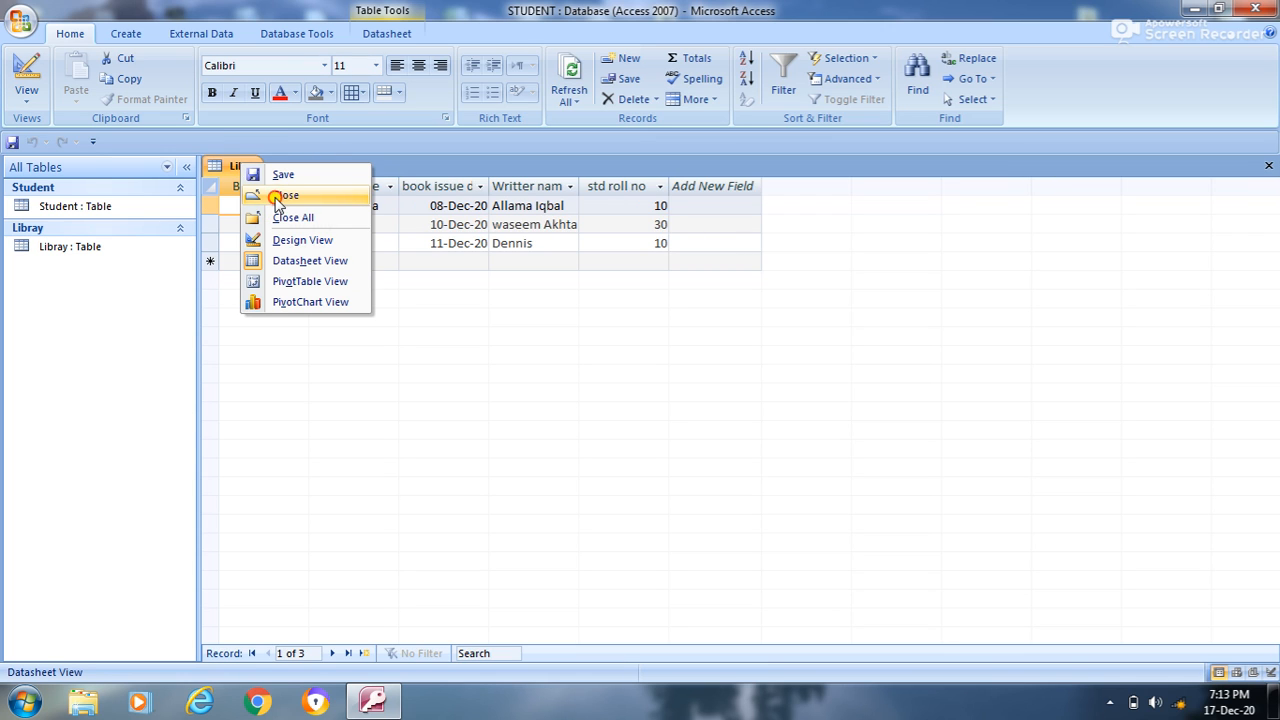
click(277, 198)
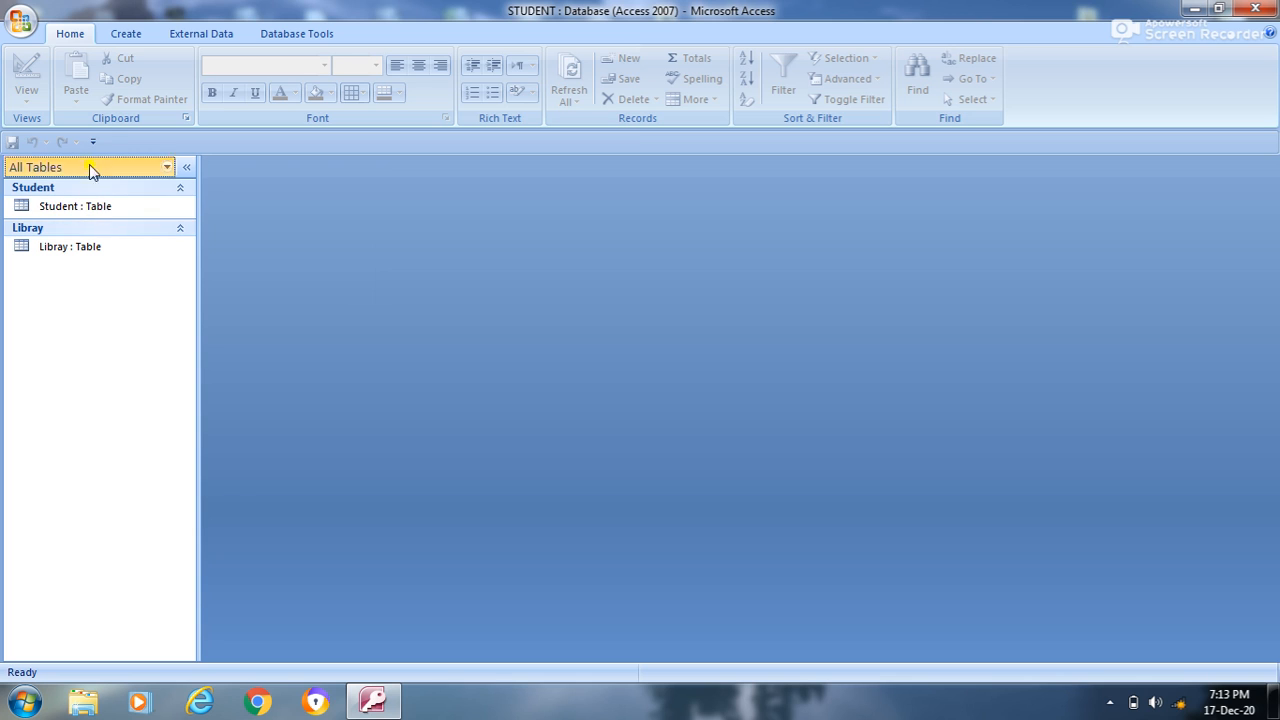
Step: Open the database's Relationships window and add the Libray and Student tables to it
click(121, 34)
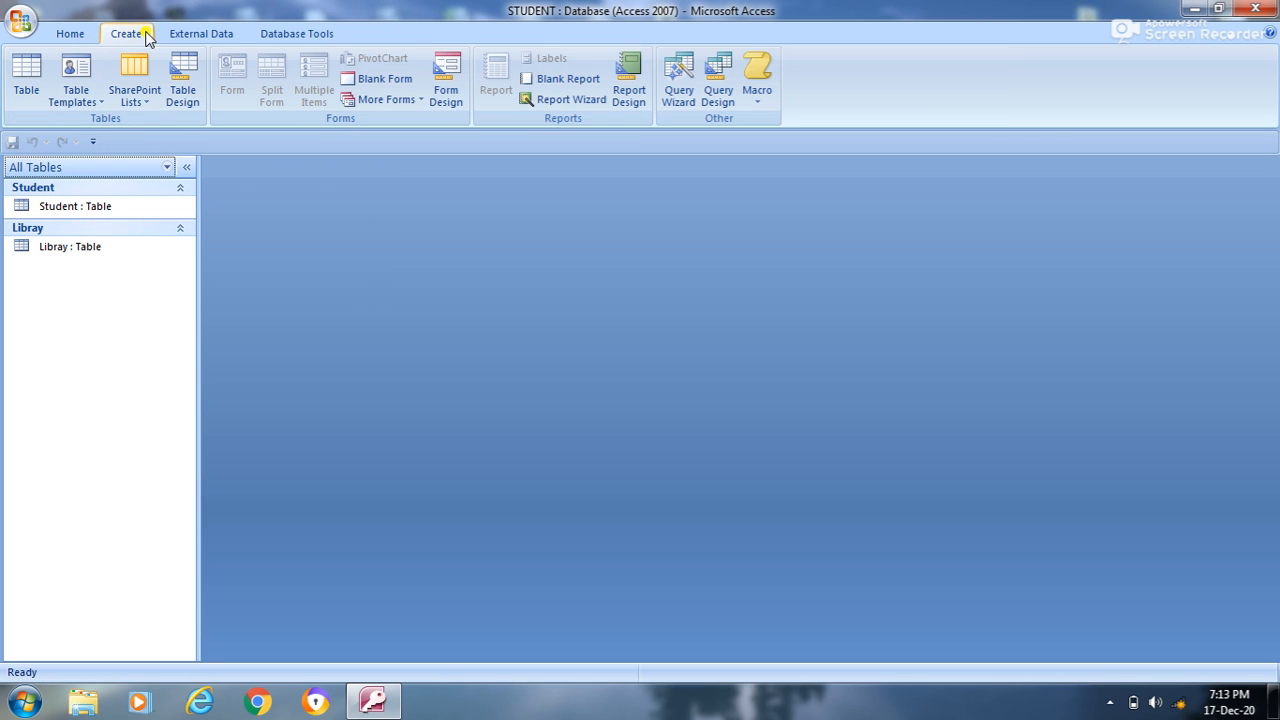
click(284, 36)
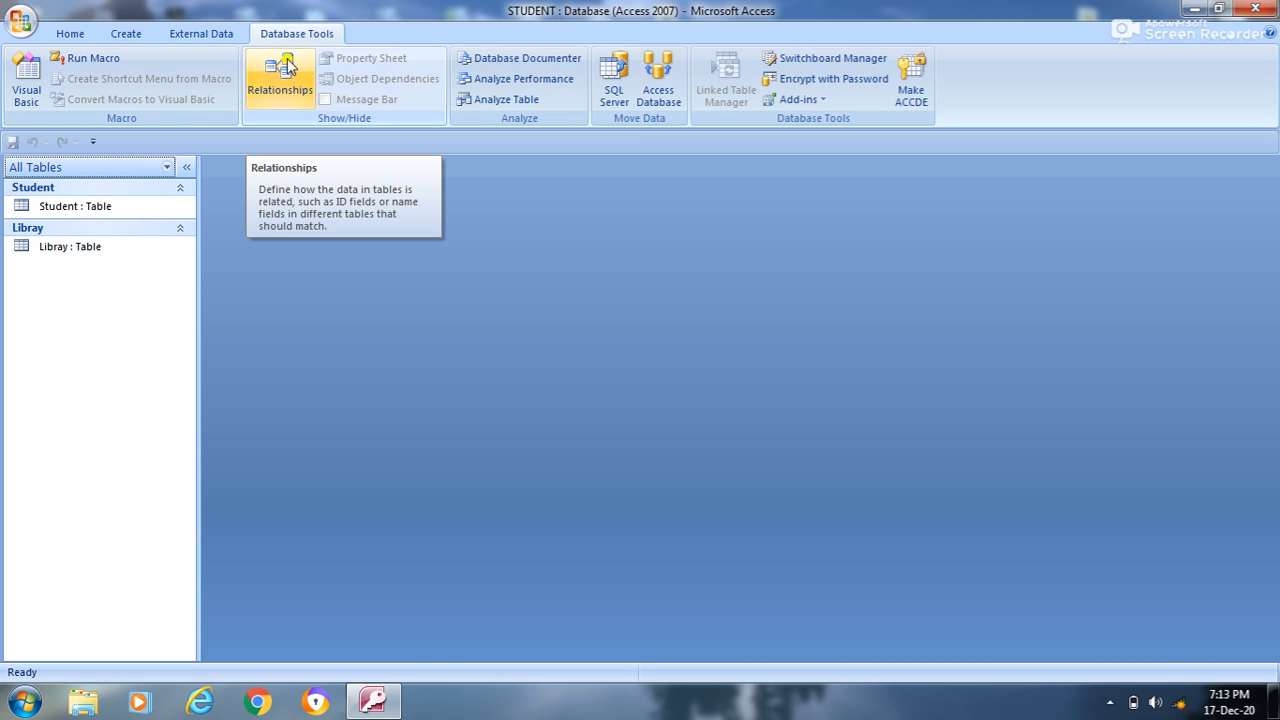
click(308, 104)
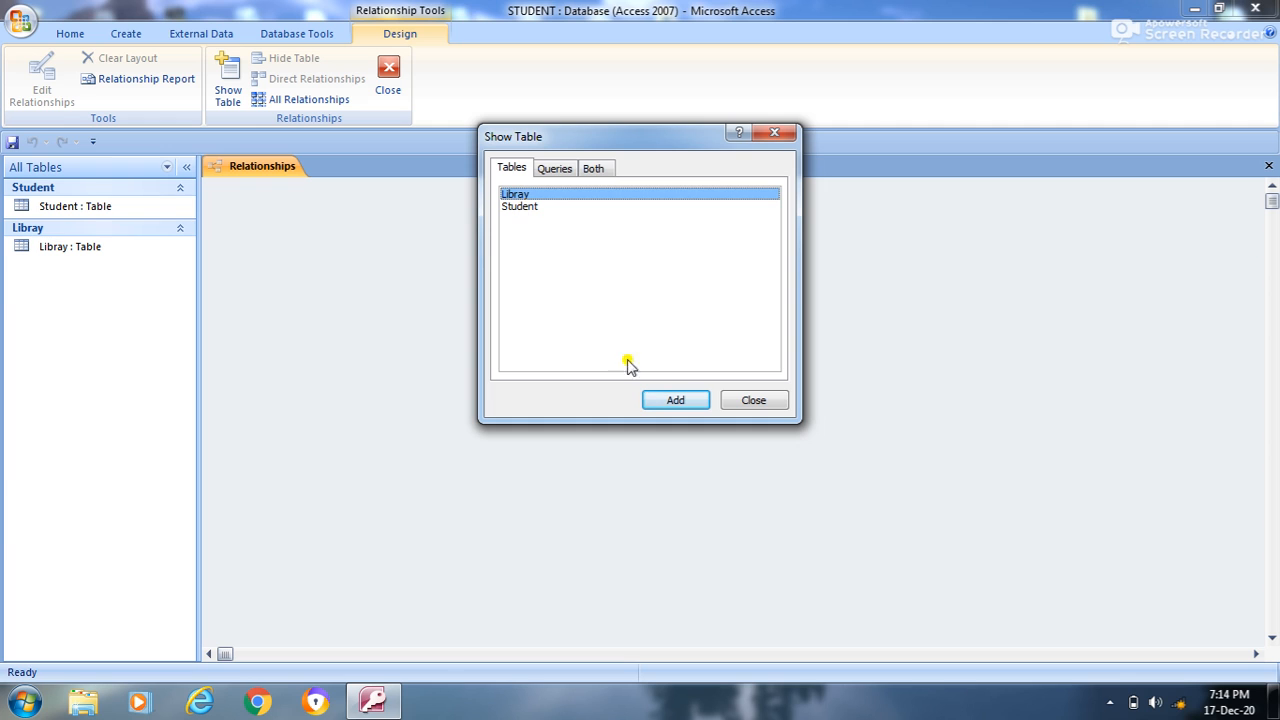
click(658, 398)
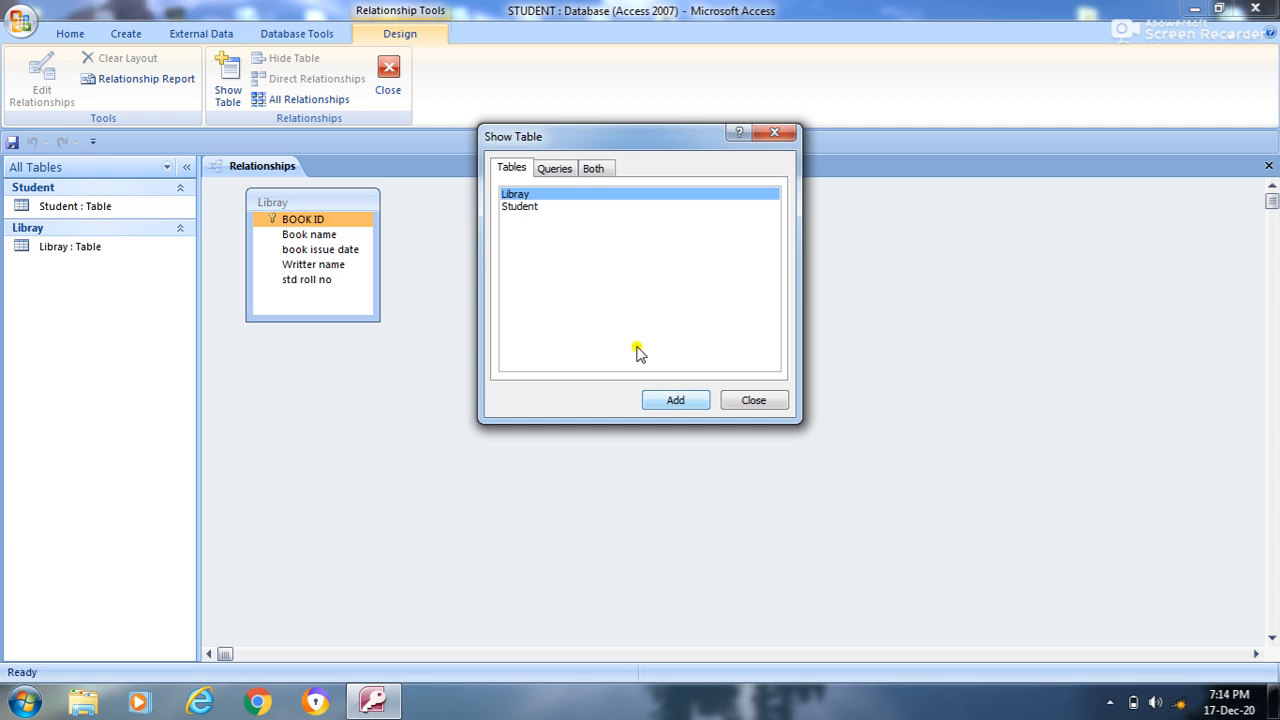
click(529, 207)
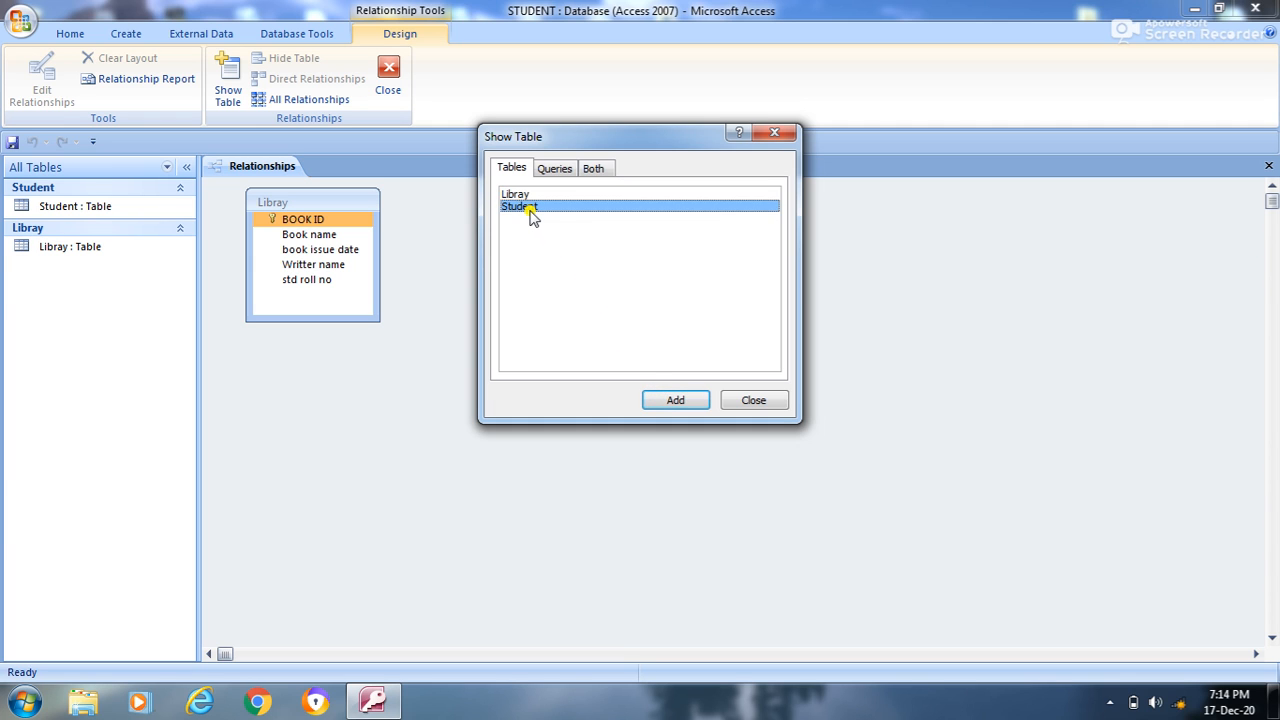
click(678, 402)
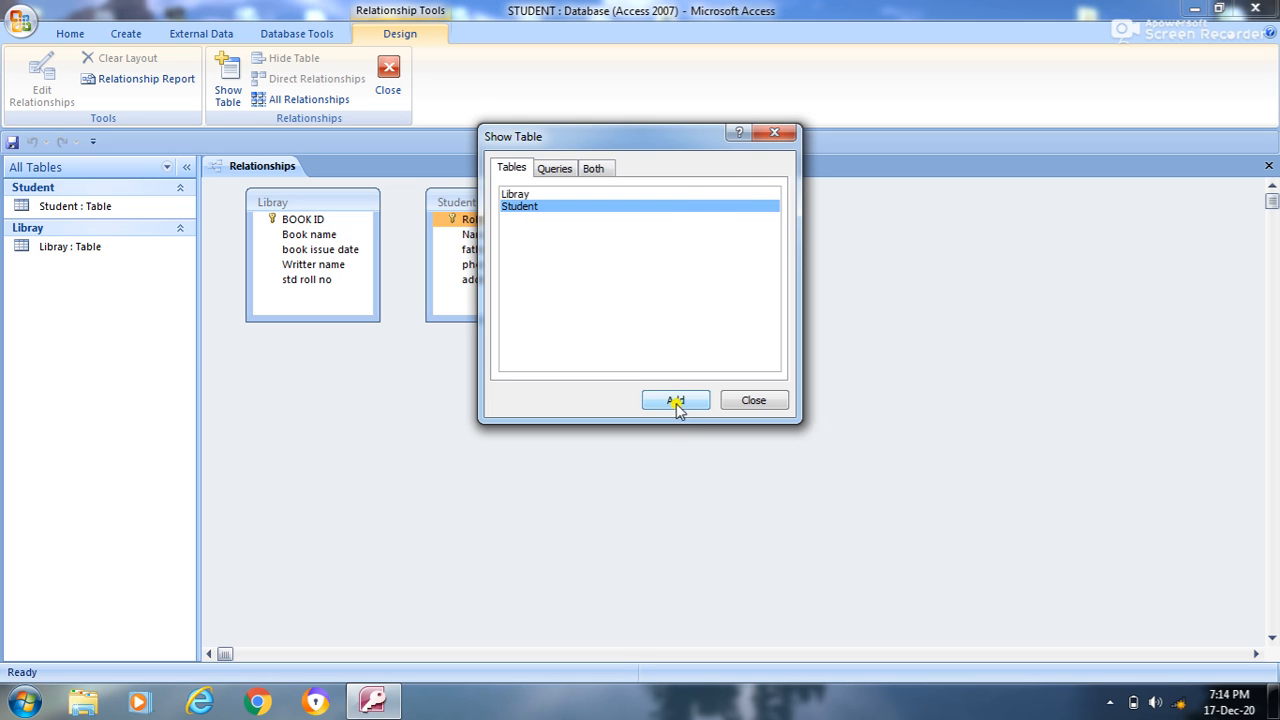
Step: Dismiss the Show Table dialog and arrange the Libray and Student tables side by side with a wide gap in the middle of the layout
click(750, 401)
mouse_move(484, 264)
mouse_down()
mouse_move(697, 394)
mouse_move(459, 264)
mouse_move(476, 276)
mouse_up()
drag(512, 195, 828, 305)
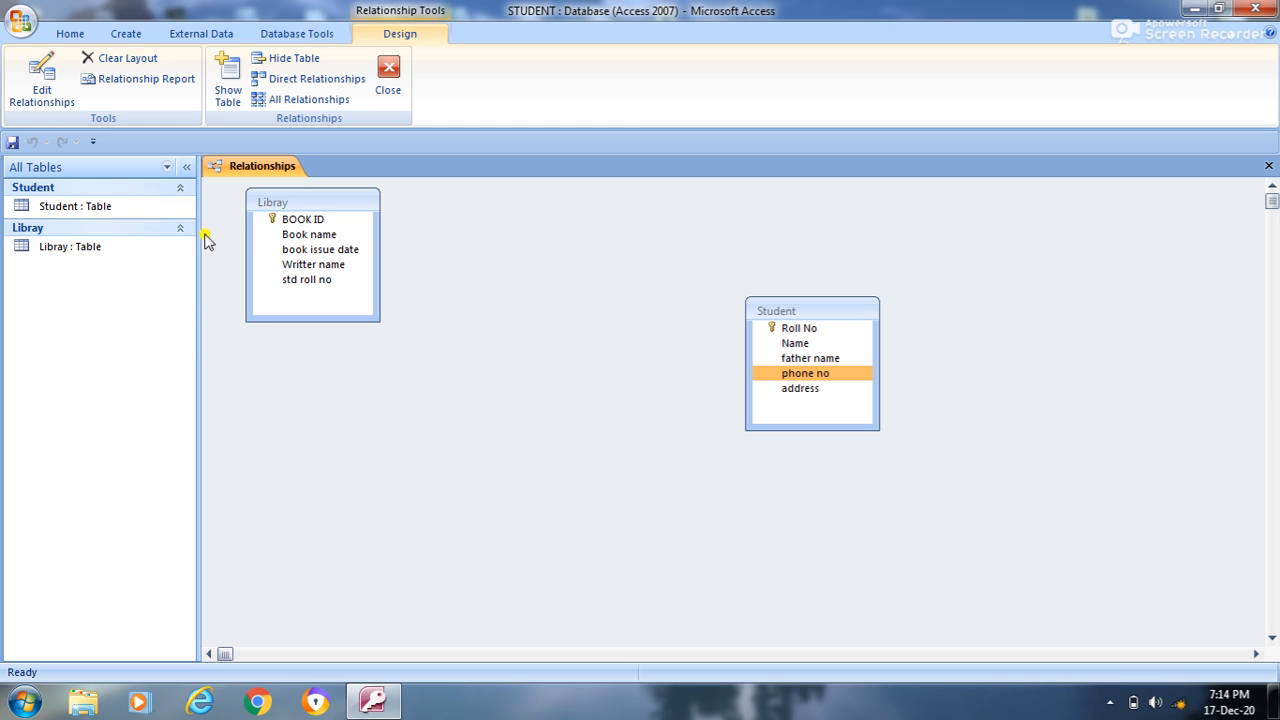
drag(319, 208, 503, 318)
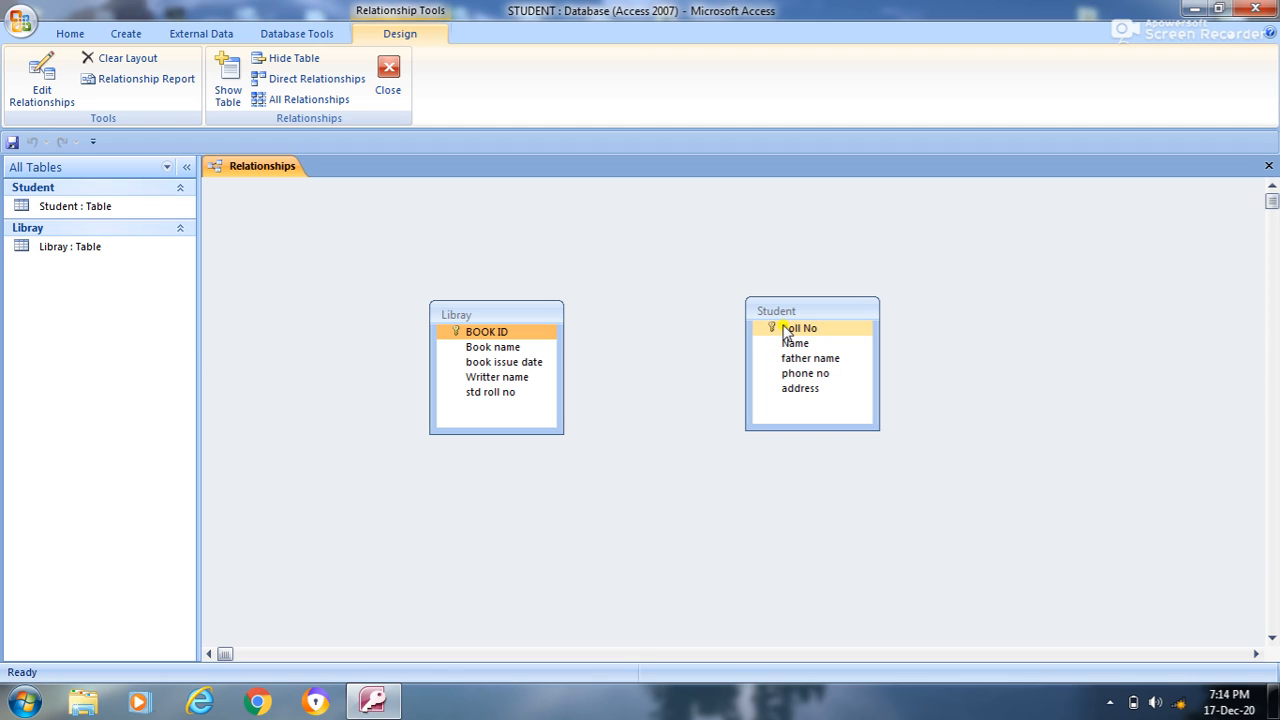
Step: Create a relationship from the Student table's Roll No field to the Libray table's std roll no field
drag(786, 332, 501, 396)
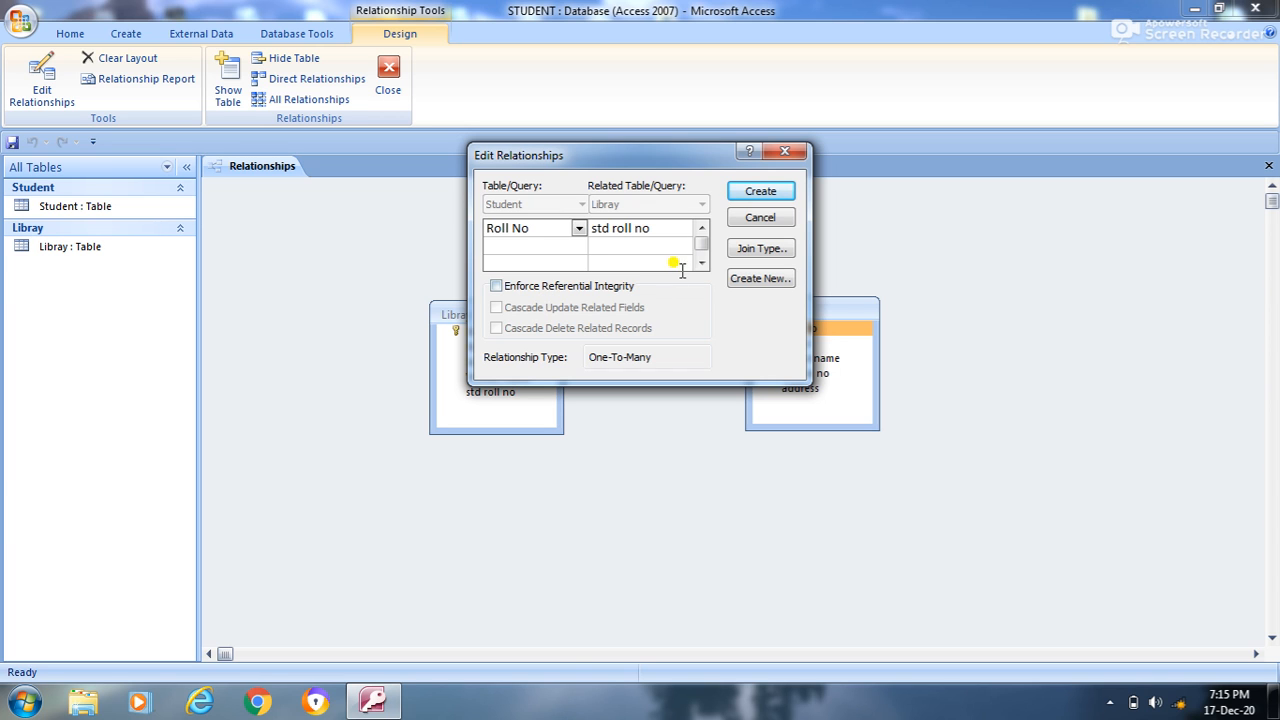
click(752, 193)
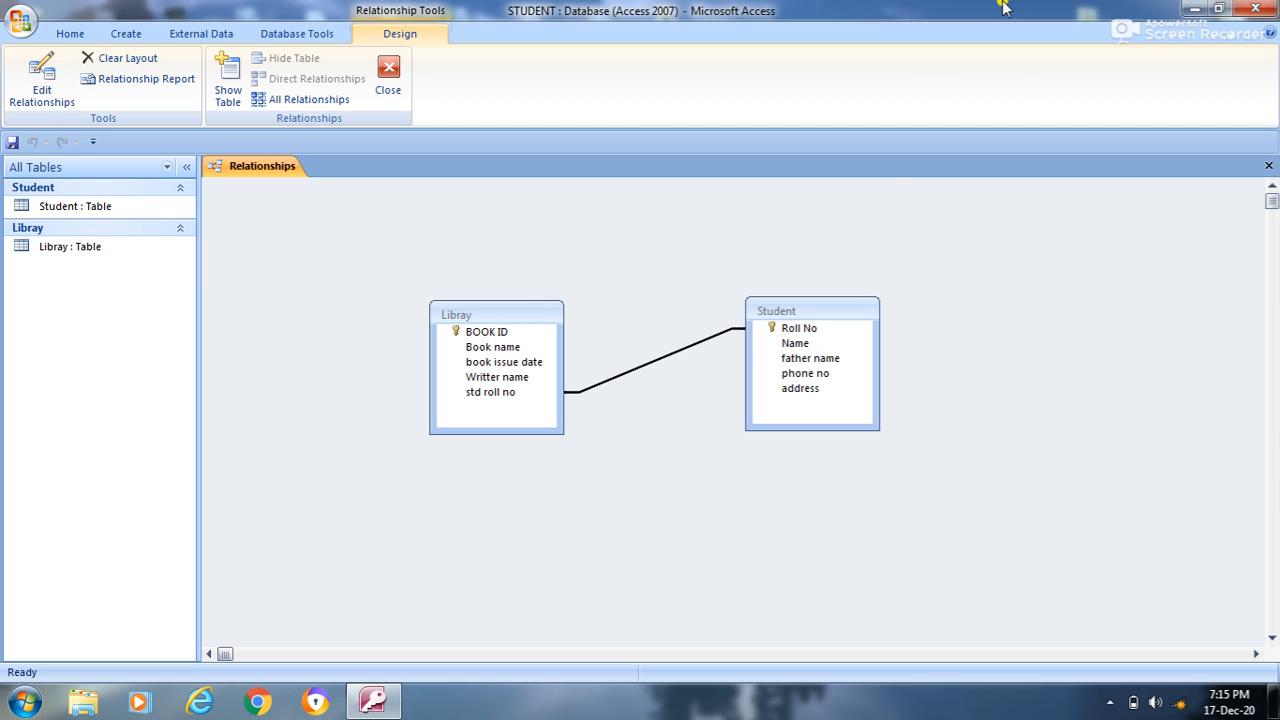
click(1190, 8)
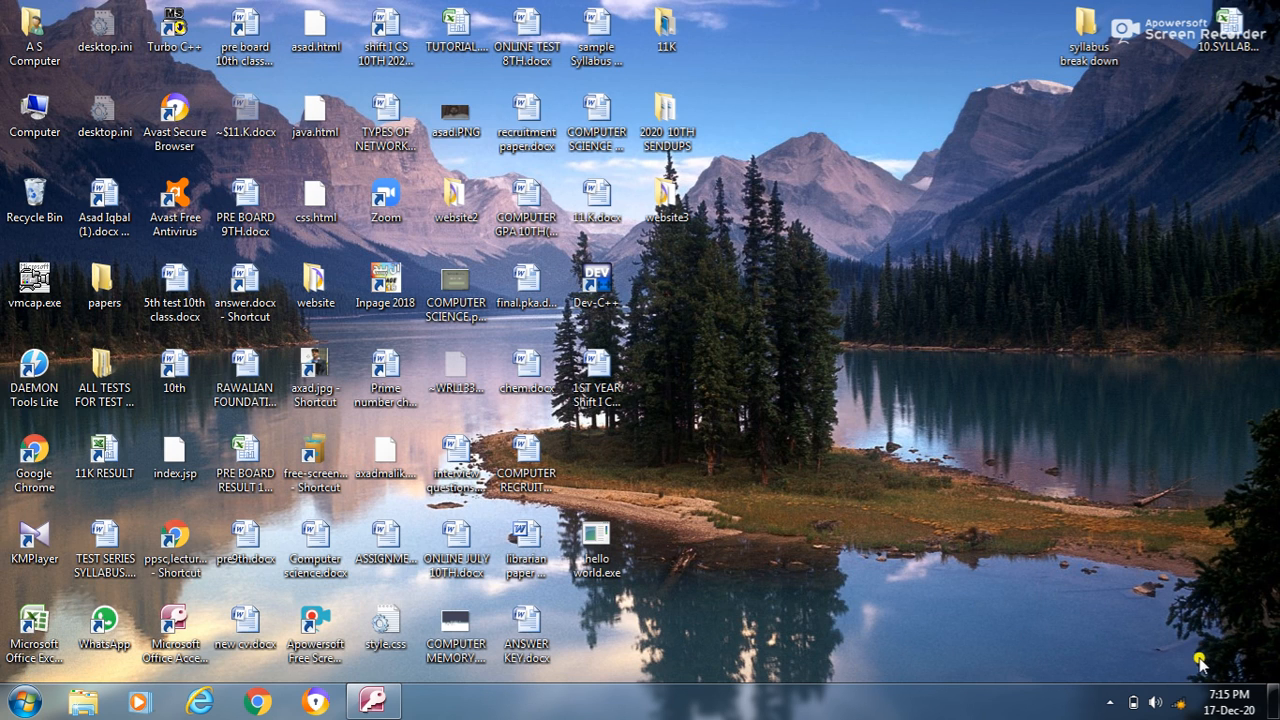
click(1109, 706)
click(1109, 704)
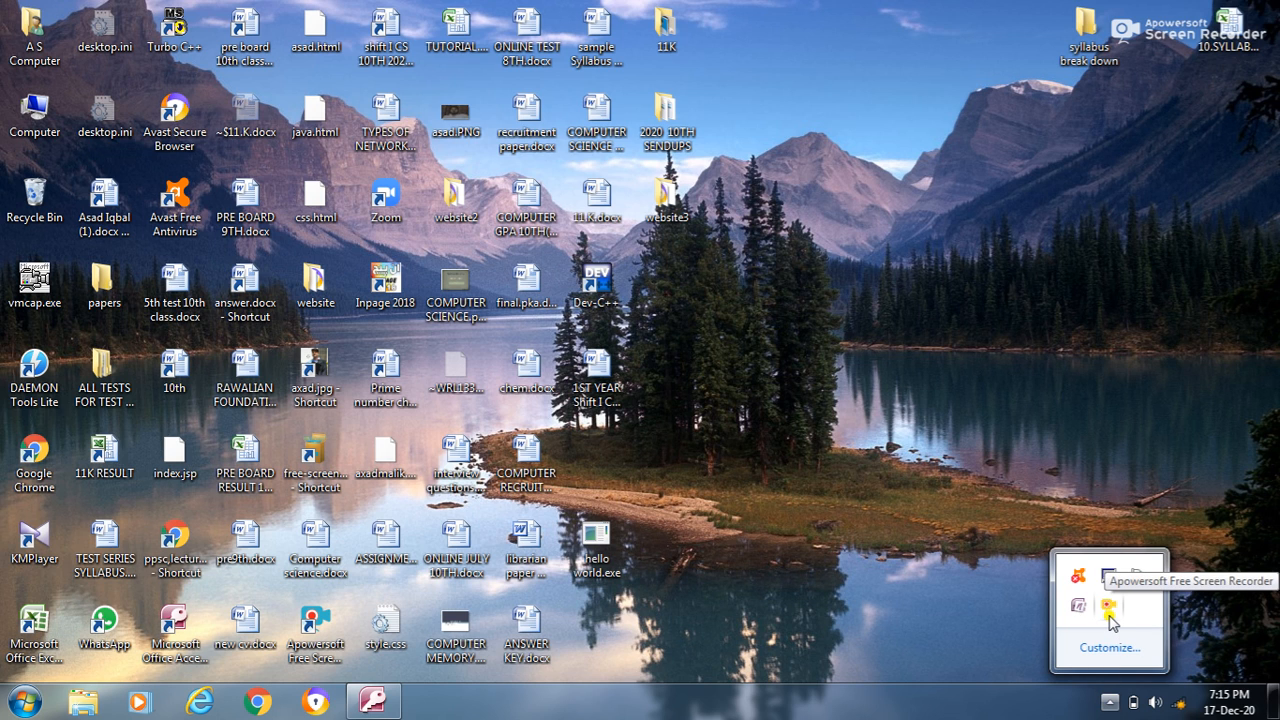